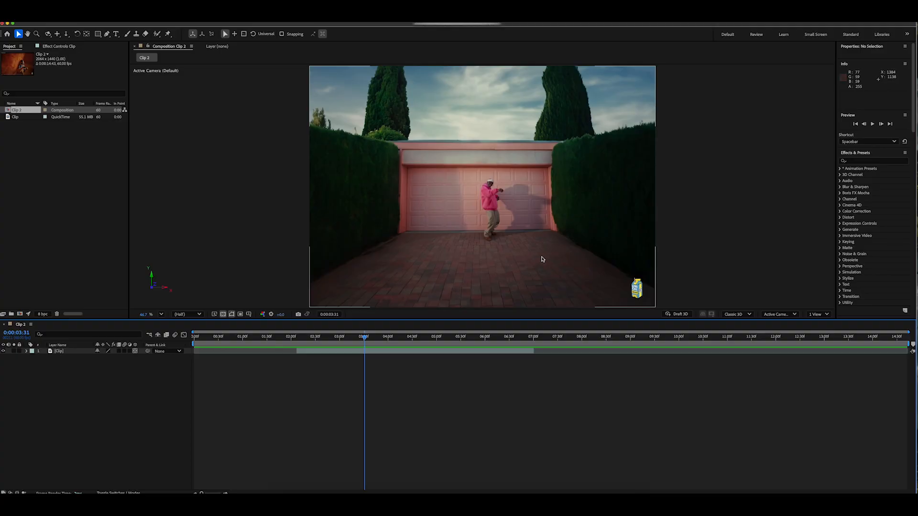
Split the Clip layer in two at 0:00:03:27.
drag(365, 339, 343, 341)
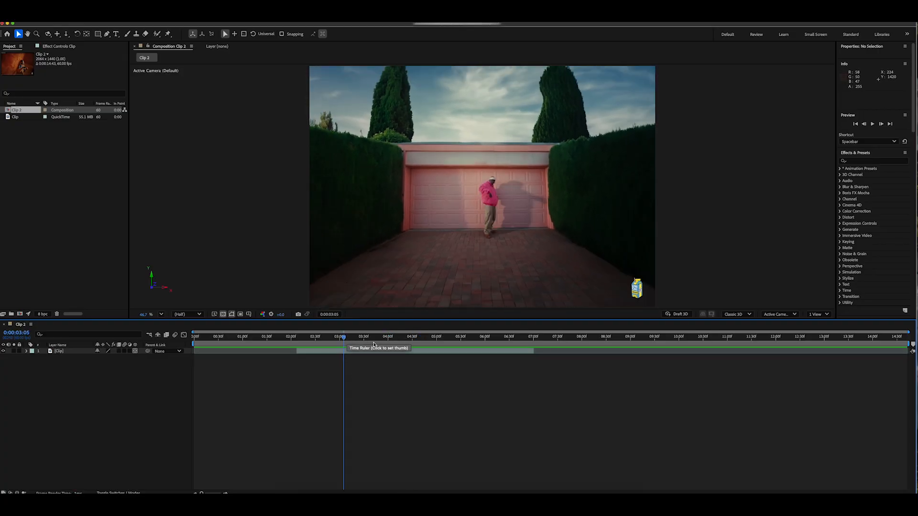
mouse_move(344, 340)
mouse_down()
mouse_move(371, 340)
mouse_move(340, 340)
mouse_move(361, 340)
mouse_up()
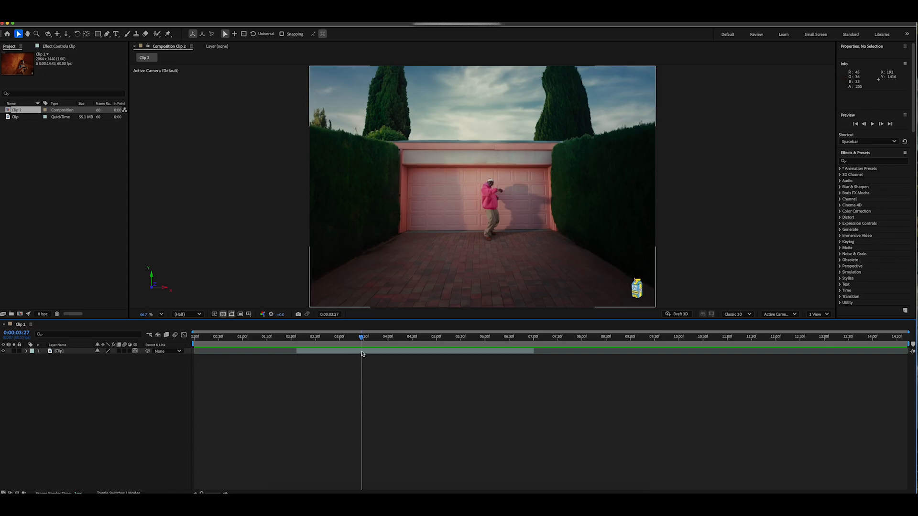
click(335, 353)
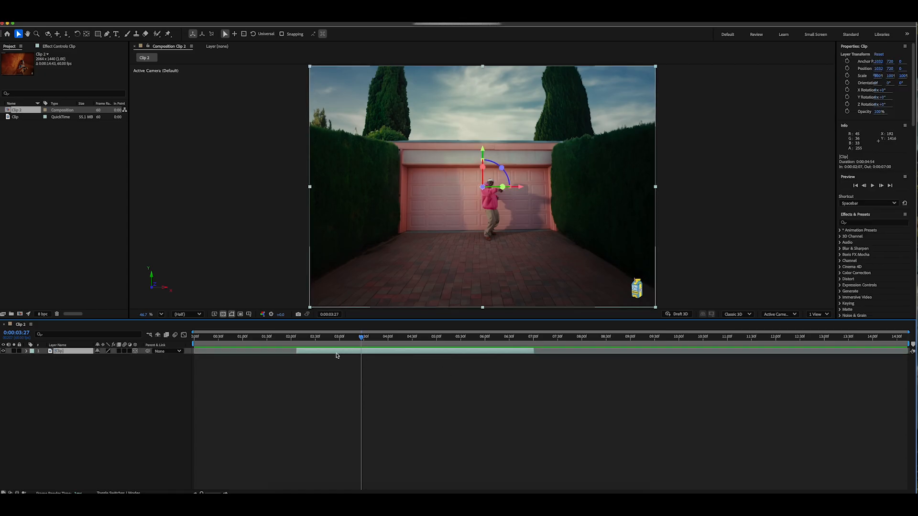
key(super+shift+d)
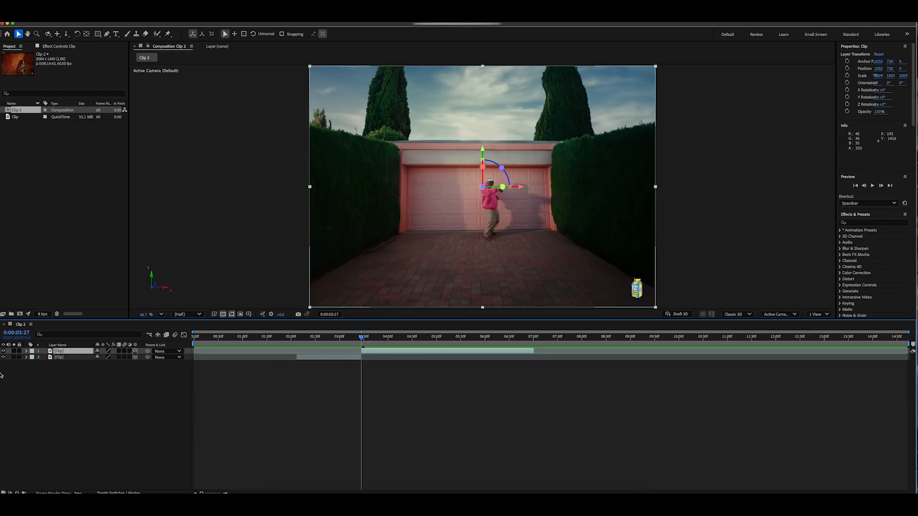
Move the earlier segment above the later one and rename the two layers Clip 1 and Clip 2 in time order.
click(73, 360)
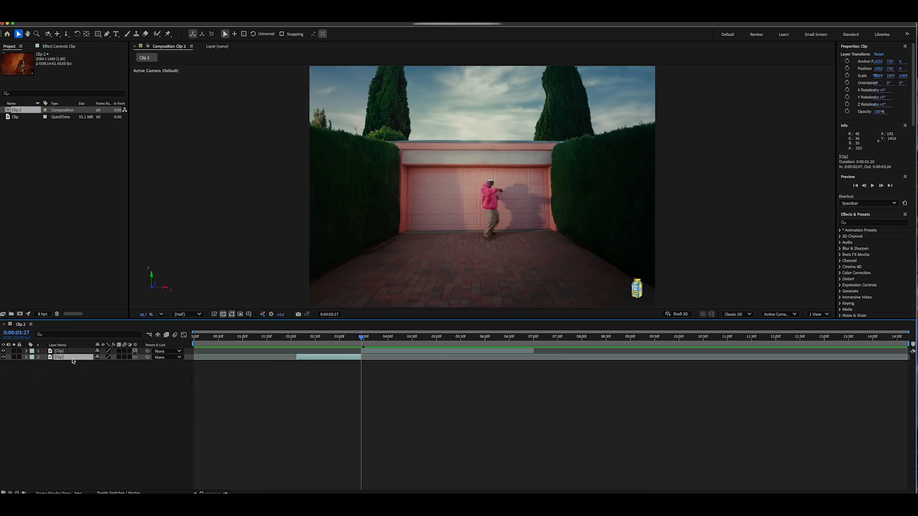
drag(73, 361, 73, 352)
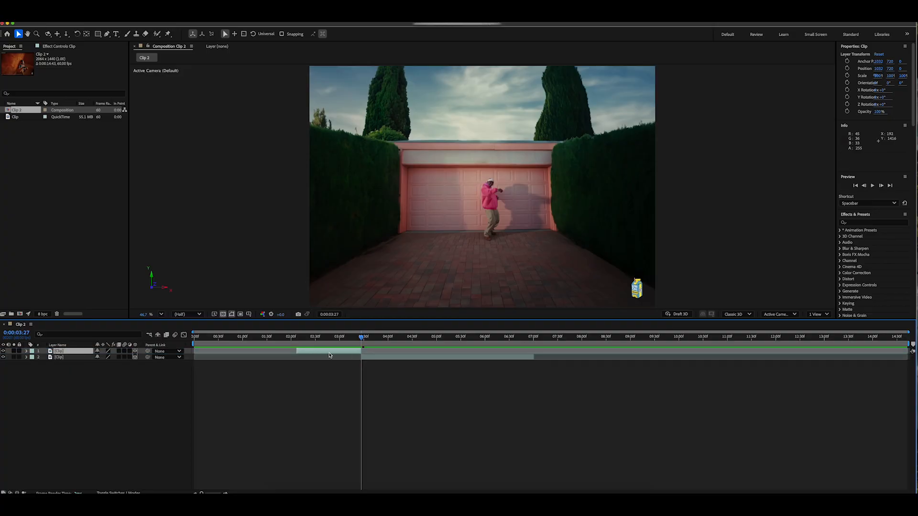
key(Return)
text(Clip 1)
key(Return)
click(63, 357)
key(Return)
text(Cl)
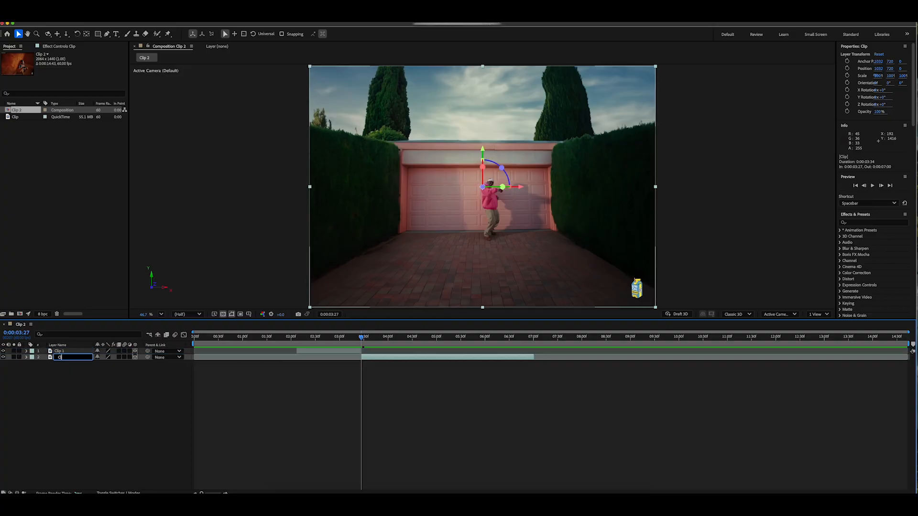
text(ip 2)
key(Return)
Freeze the Roto Brush propagation for the man's head on Clip 1.
key(ctrl+Up)
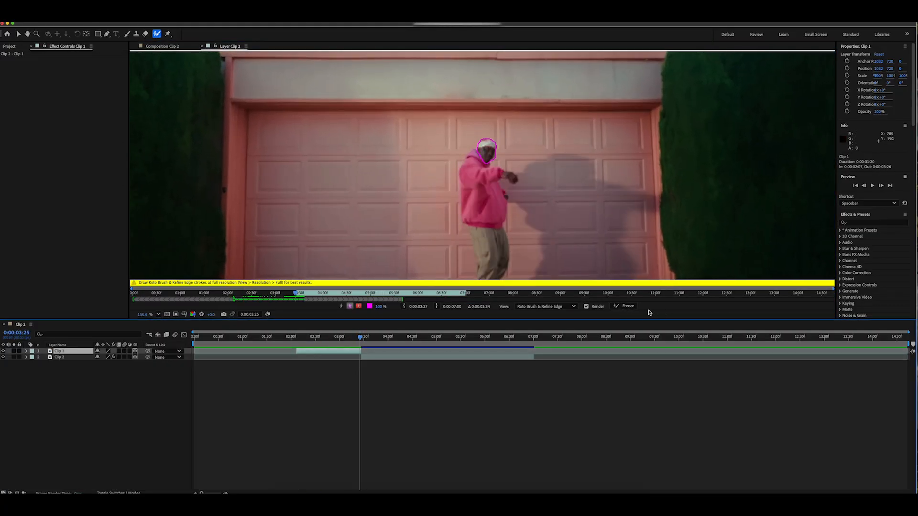
click(626, 306)
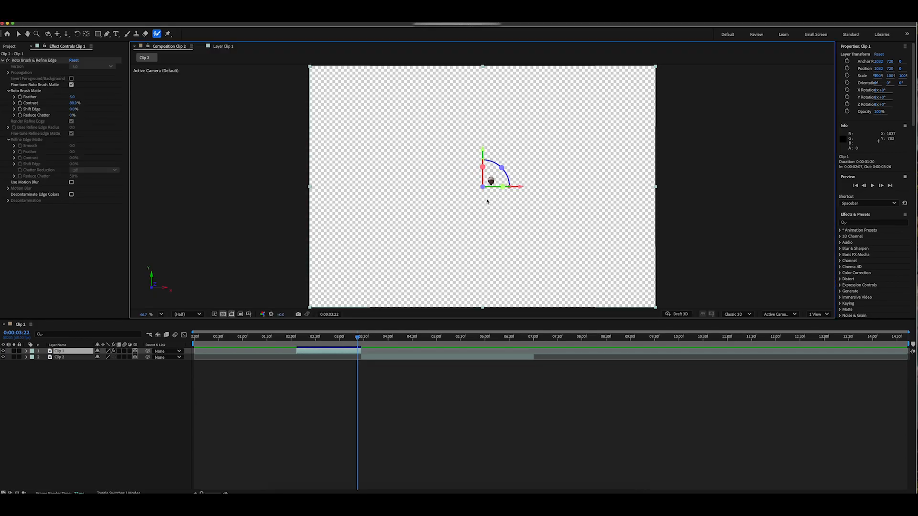
Duplicate the Clip 1 head cutout and remove the Roto Brush & Refine Edge effect from the copy.
click(74, 385)
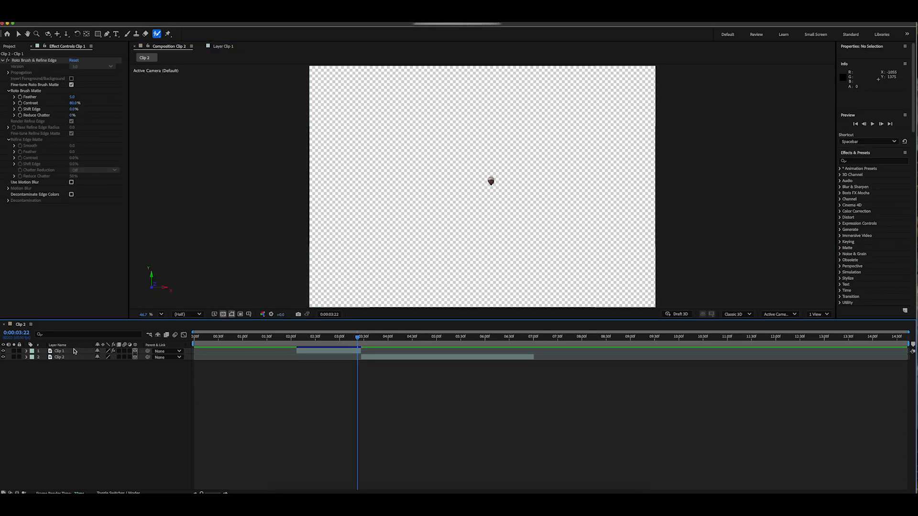
click(75, 353)
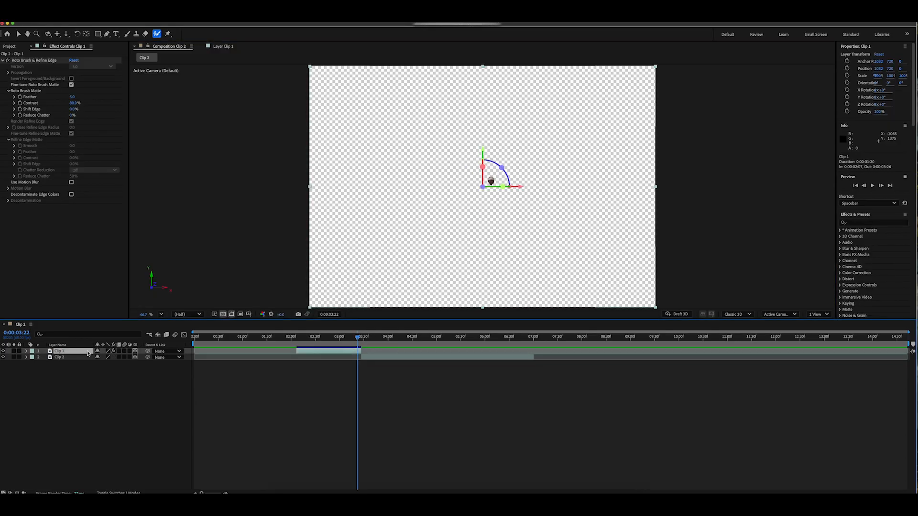
key(super+d)
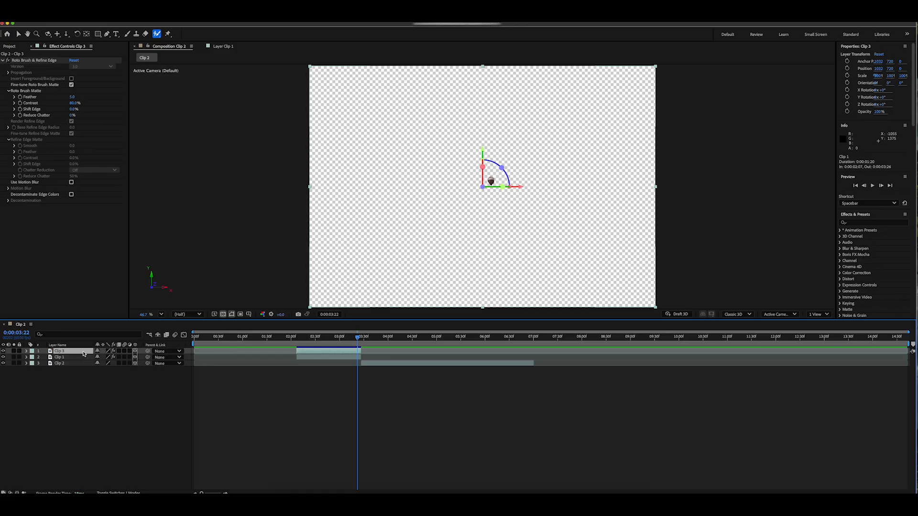
click(40, 61)
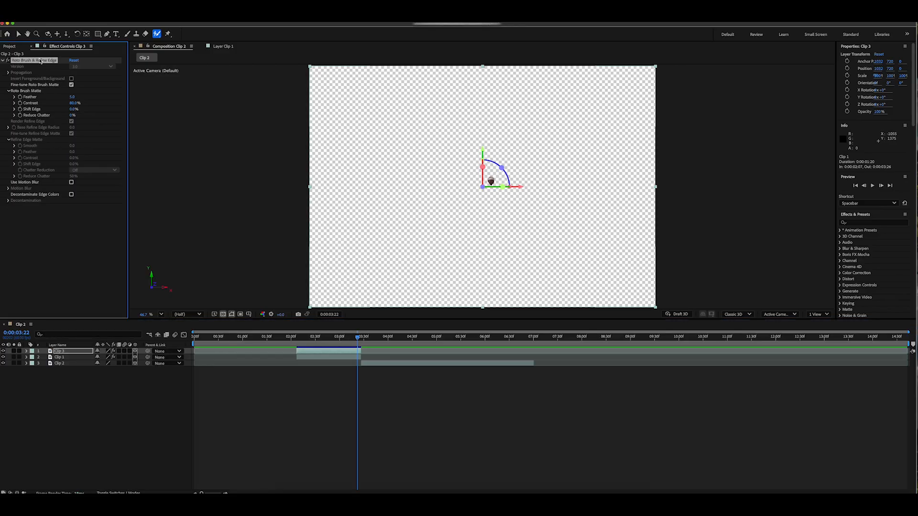
key(Delete)
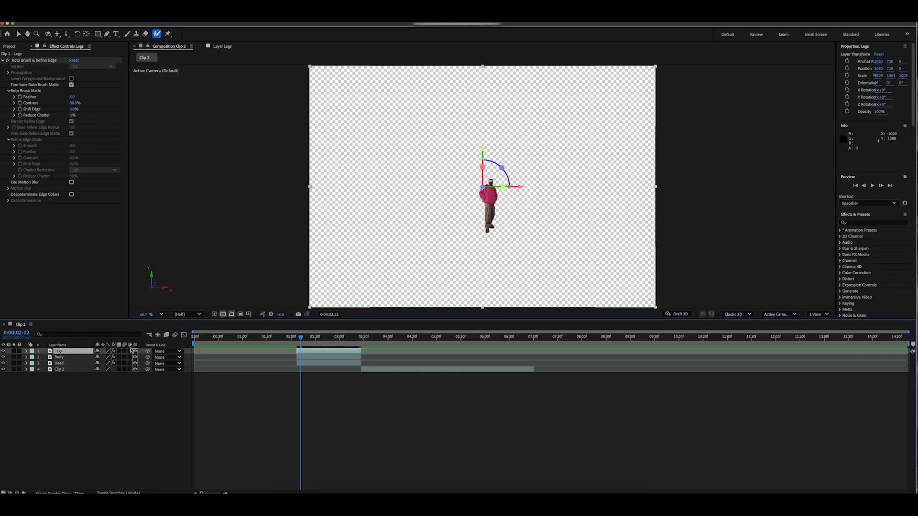
Check the Head, Body and Legs cutouts by switching each layer's visibility off and on.
click(4, 364)
click(3, 364)
click(3, 357)
click(3, 357)
click(4, 351)
click(4, 351)
Duplicate the Legs layer and delete the Roto Brush & Refine Edge effect from the copy.
key(ctrl+d)
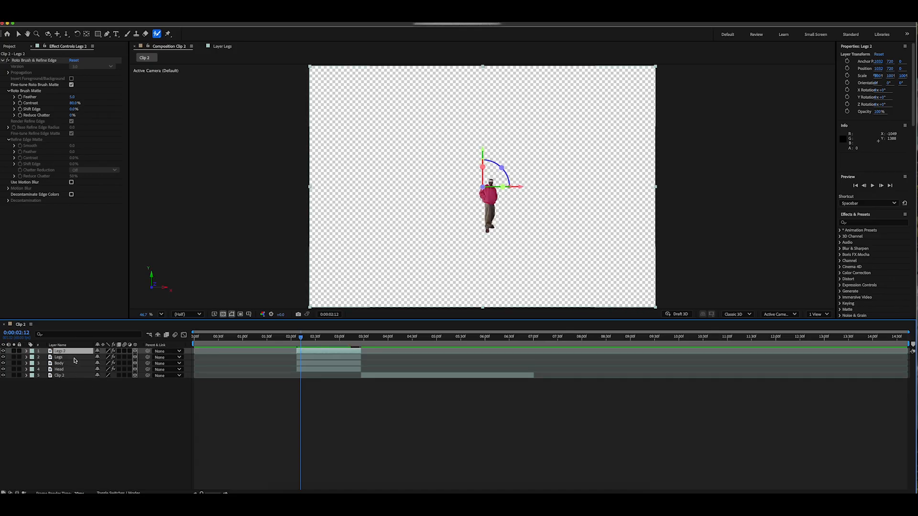
click(40, 61)
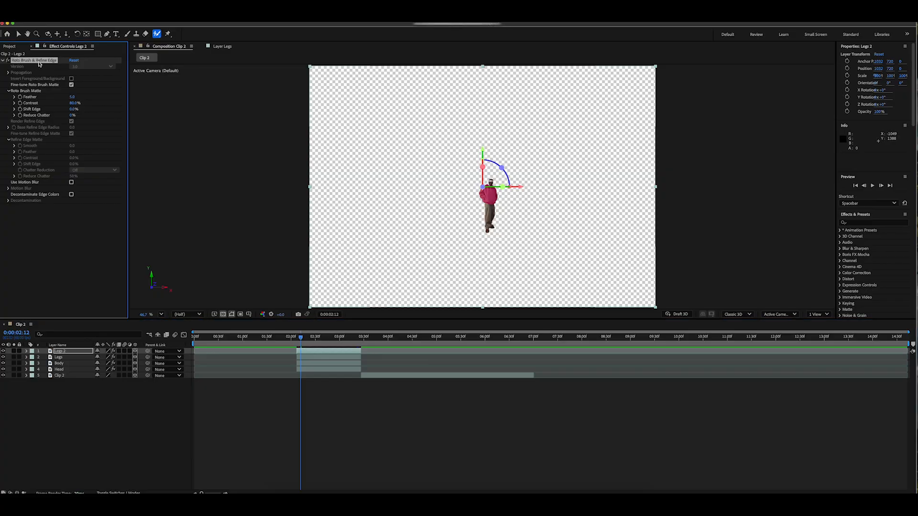
key(Delete)
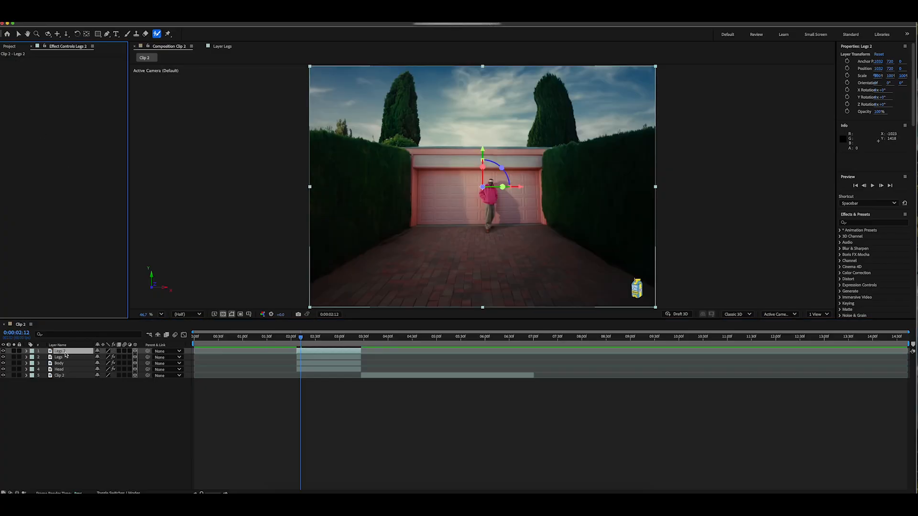
Rename the unmasked Legs copy as Clip 1 and move it below the Head layer.
click(63, 354)
key(Return)
text(C)
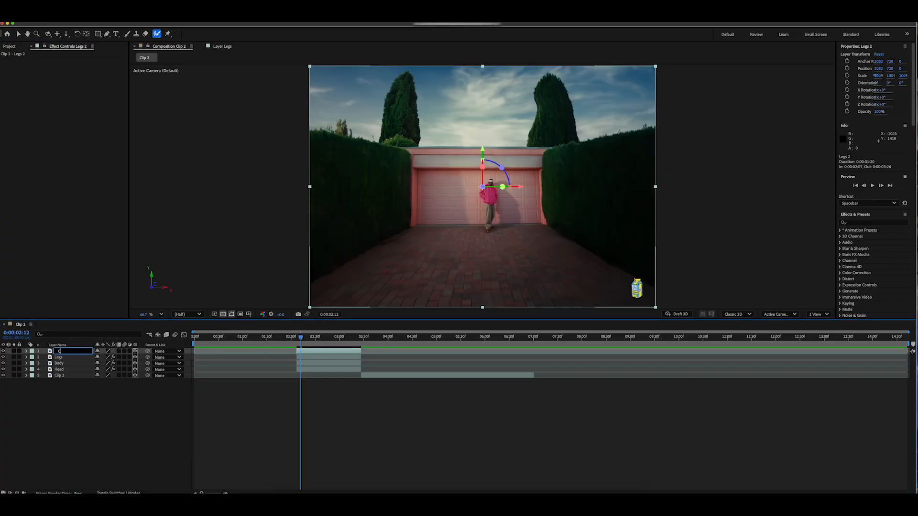
key(Return)
mouse_move(62, 351)
mouse_down()
mouse_move(72, 371)
mouse_move(61, 365)
mouse_up()
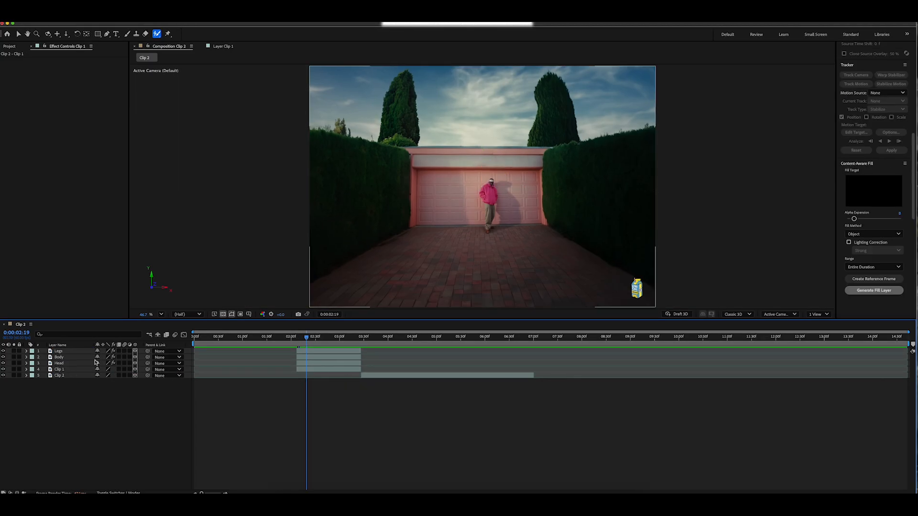
Hide the Legs, Body and Head layers above Clip 1.
click(71, 370)
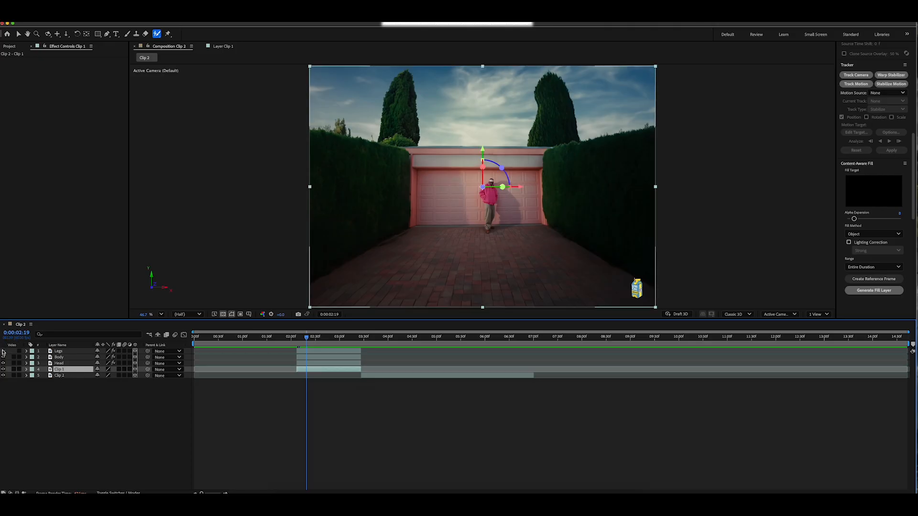
drag(7, 351, 7, 366)
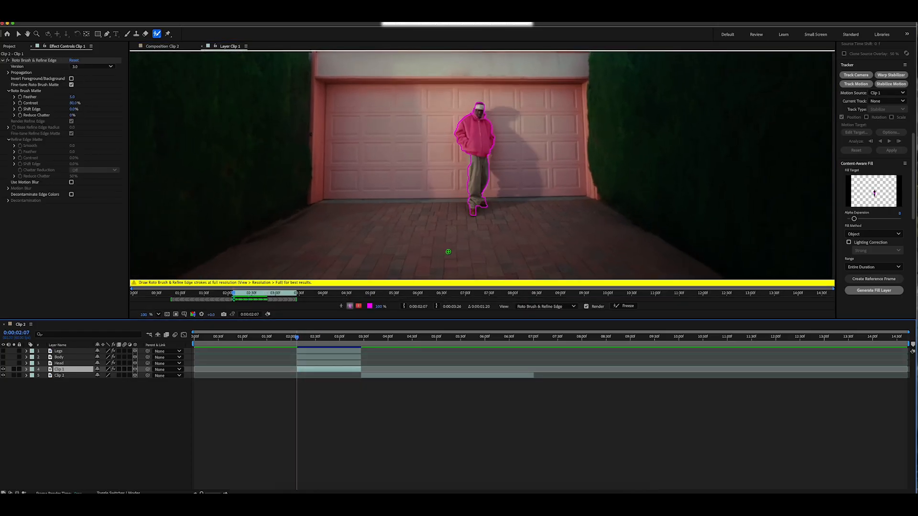
Invert the Roto Brush foreground/background on Clip 1 to cut out the whole man, and freeze its propagation.
mouse_move(297, 339)
mouse_down()
mouse_move(361, 340)
mouse_move(340, 340)
mouse_up()
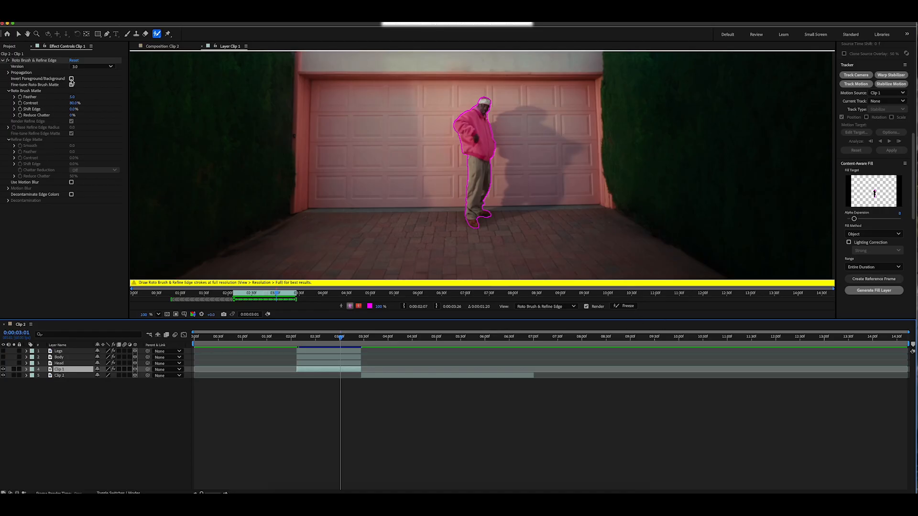
click(72, 79)
scroll(533, 175, down, 3)
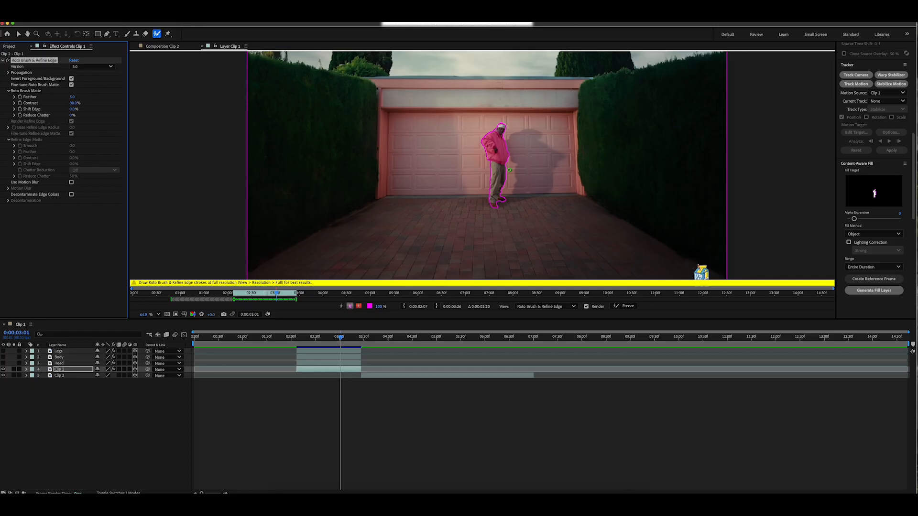
scroll(595, 103, down, 5)
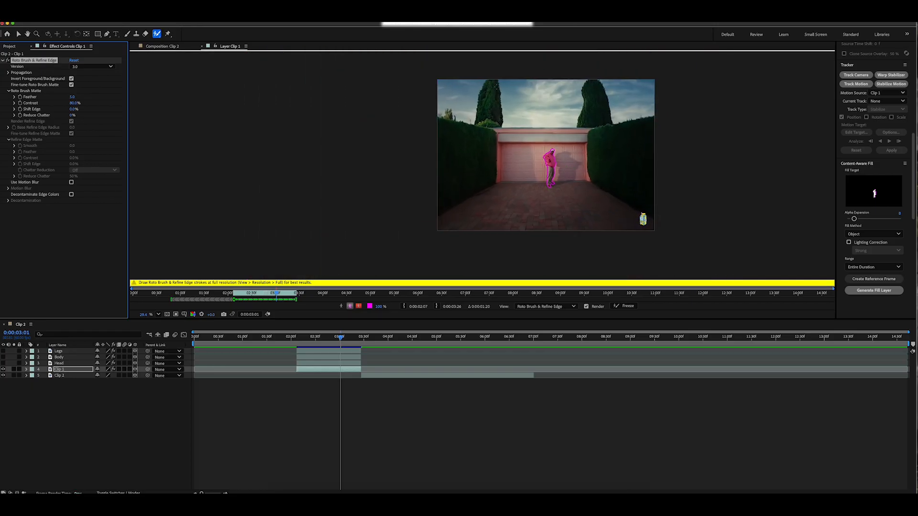
scroll(596, 177, up, 2)
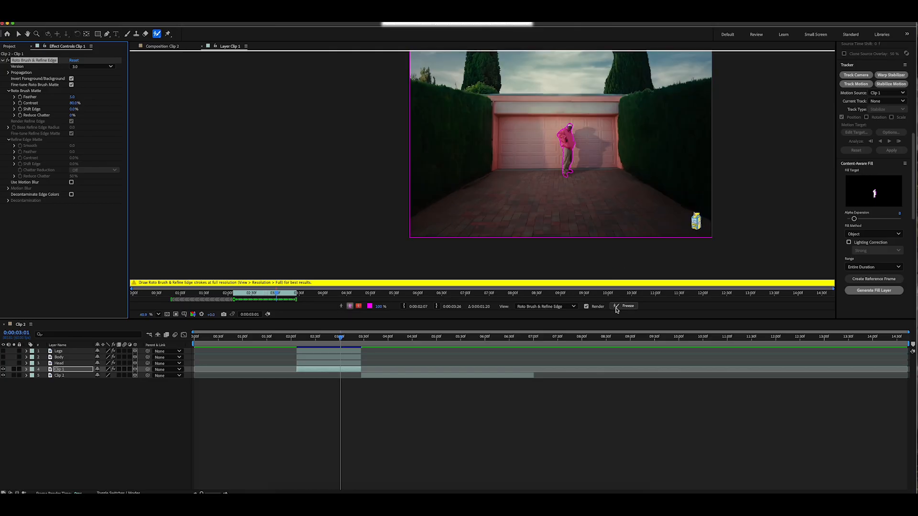
click(625, 306)
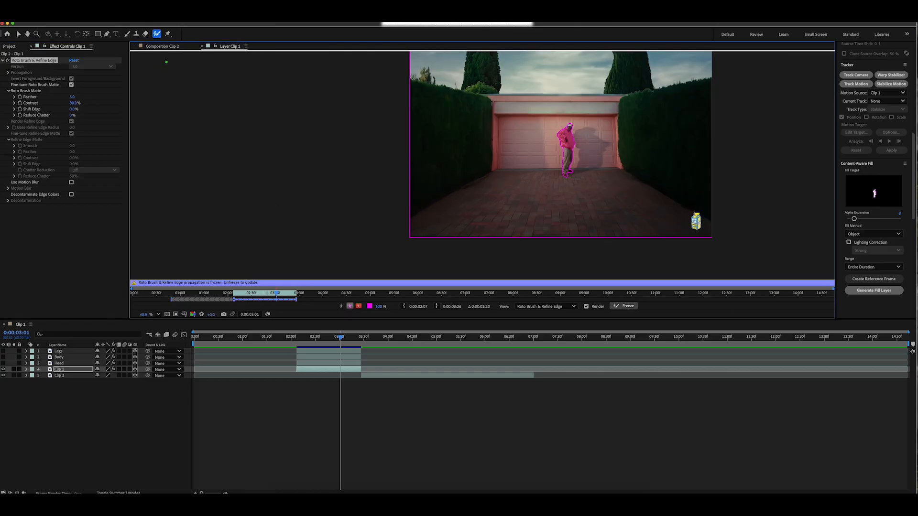
click(169, 47)
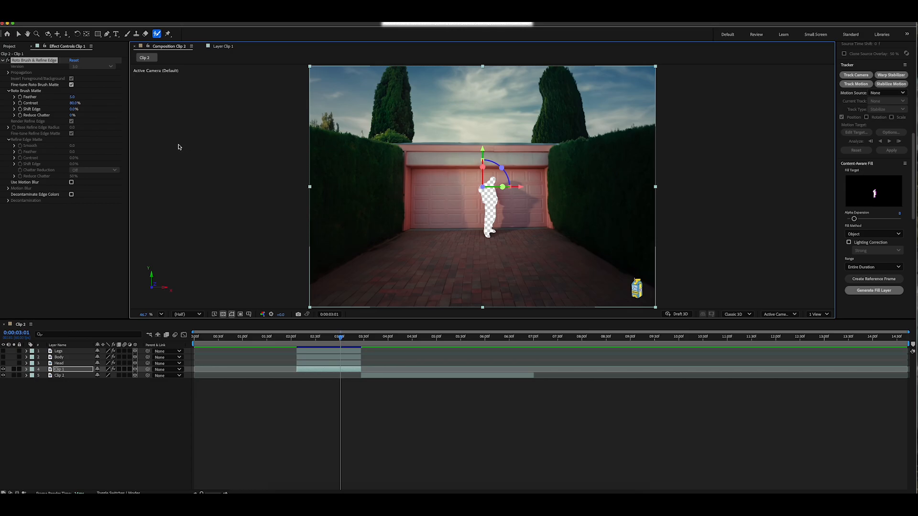
Generate a Content-Aware Fill layer for the man-shaped hole in Clip 1, starting from 0:00:02:07.
click(219, 19)
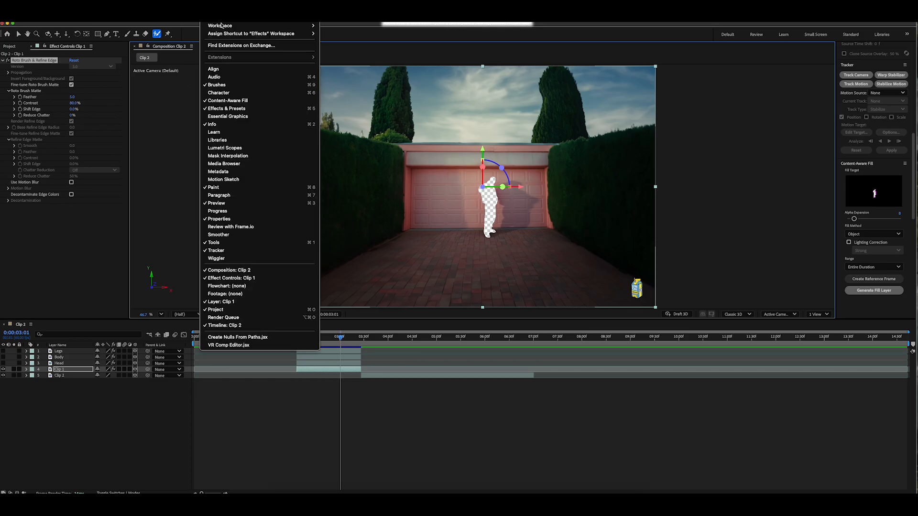
click(249, 101)
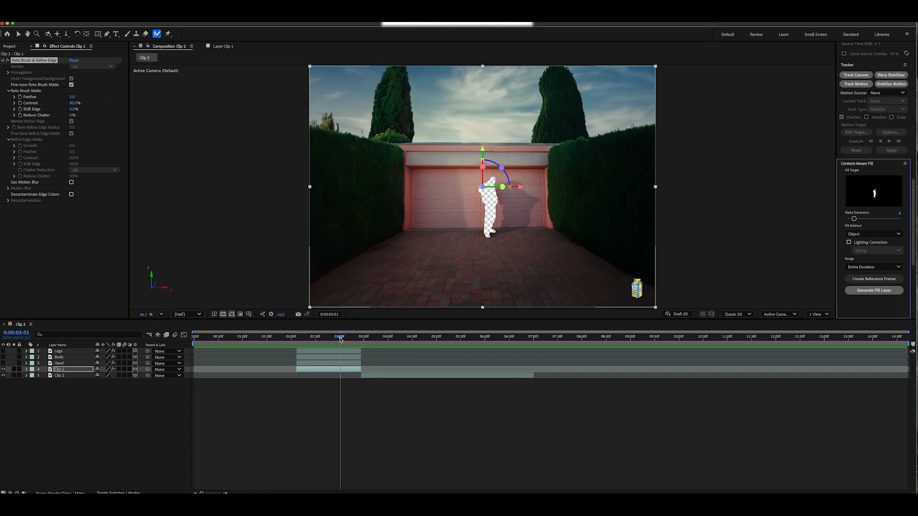
drag(341, 338, 297, 339)
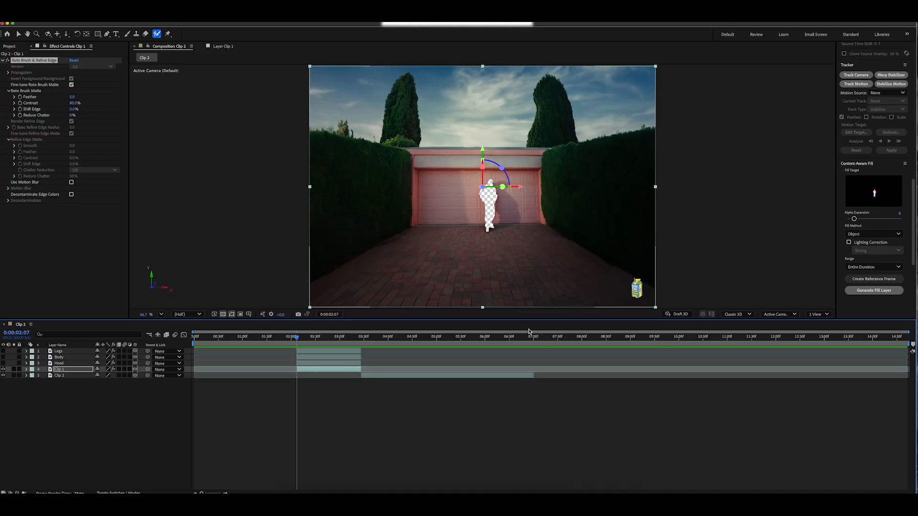
click(869, 292)
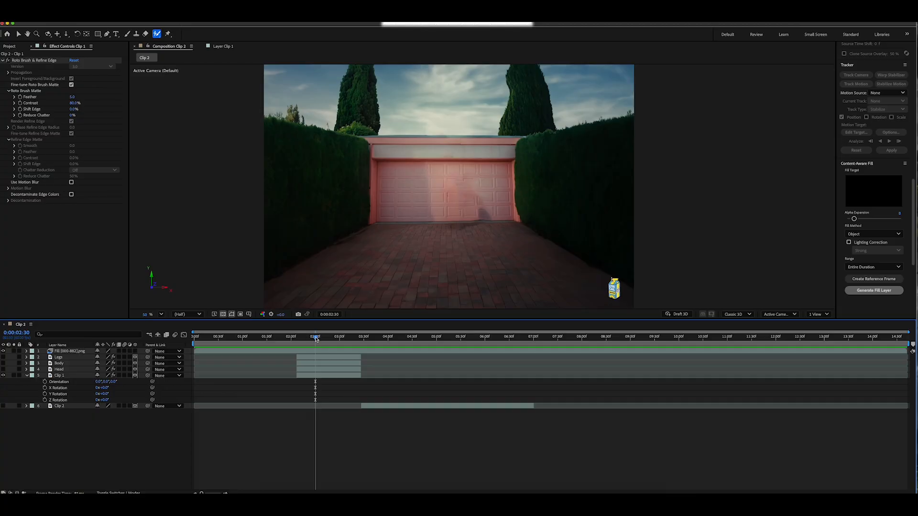
Move the generated fill layer below the Head layer and make the Legs, Body and Head layers visible again.
drag(316, 339, 310, 338)
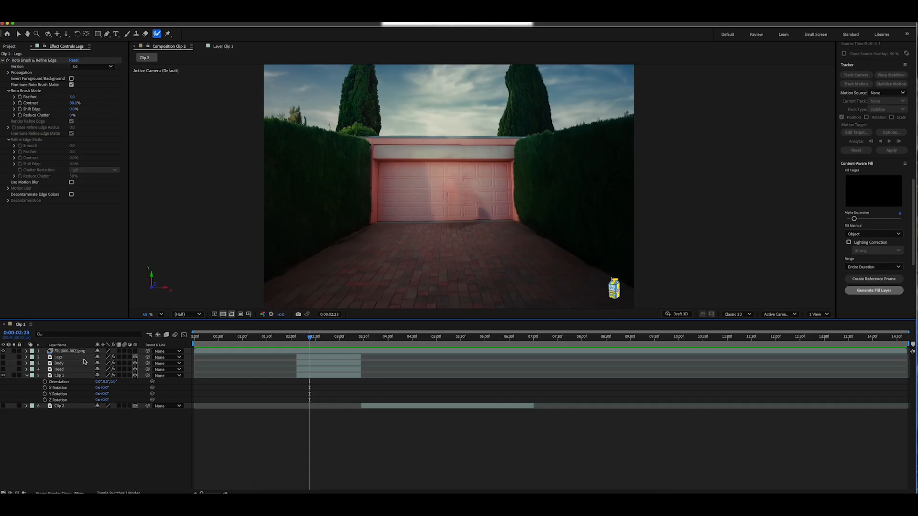
click(68, 356)
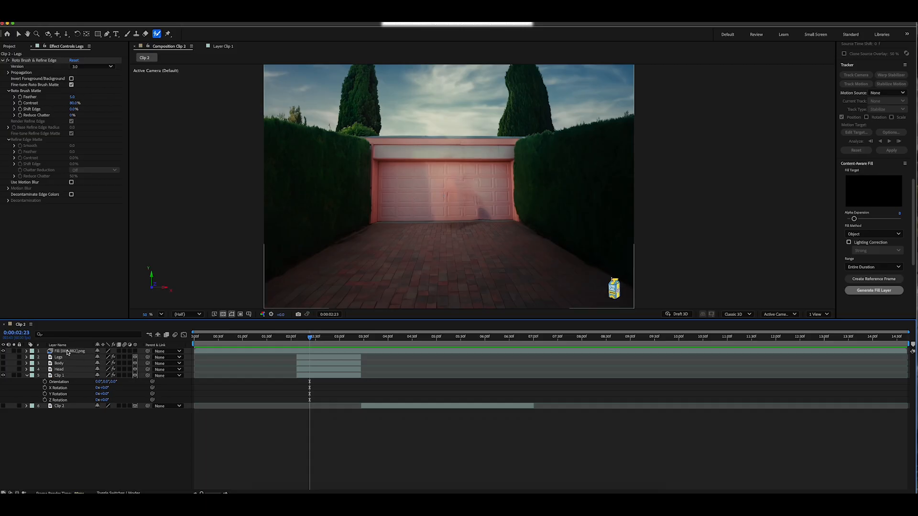
drag(68, 352, 70, 364)
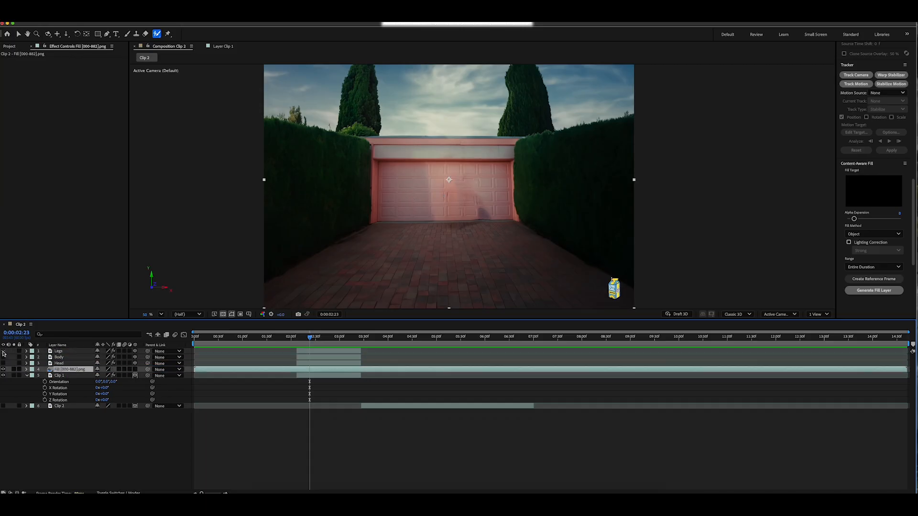
drag(3, 352, 4, 364)
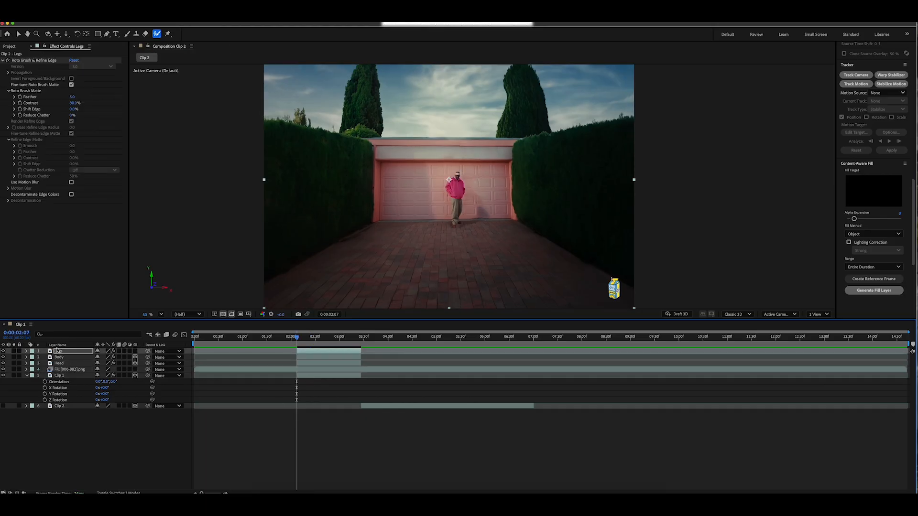
Add Position and Rotation keyframes to the Legs layer and move them to the layer's end at 0:00:03:26.
click(26, 351)
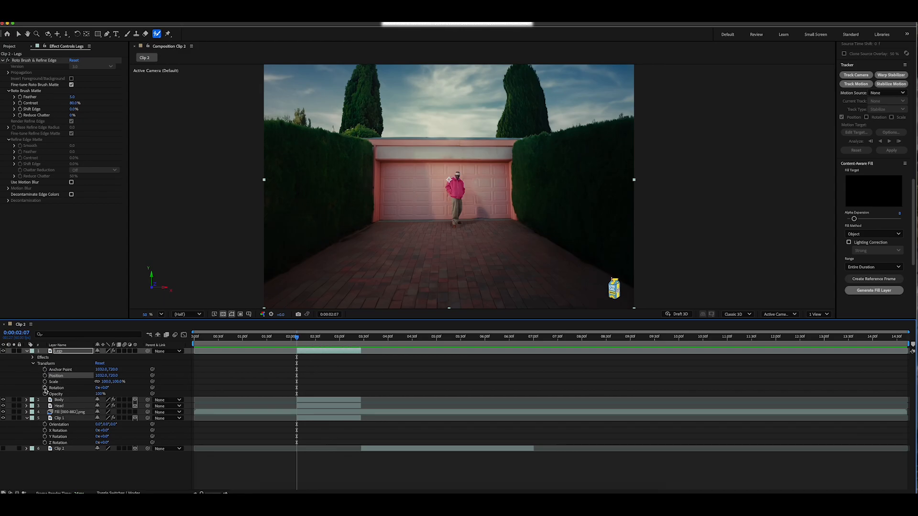
click(45, 388)
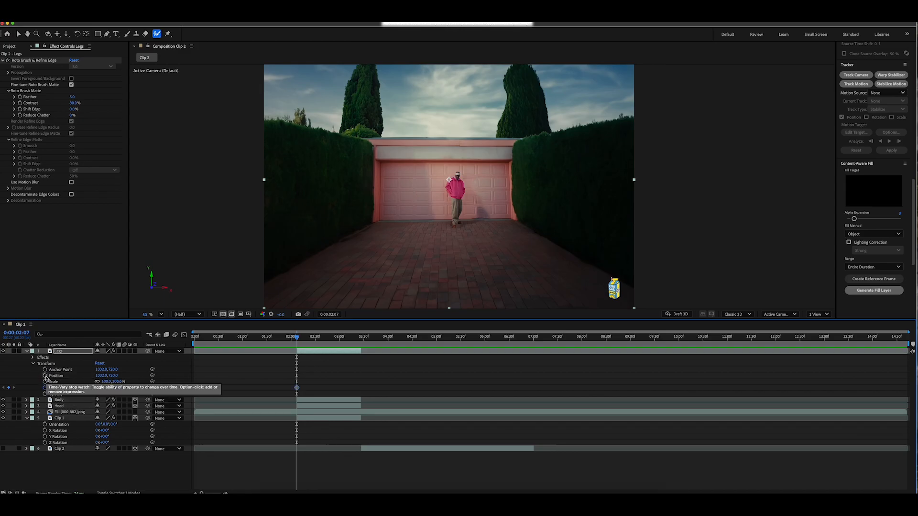
click(45, 376)
key(o)
drag(314, 389, 361, 382)
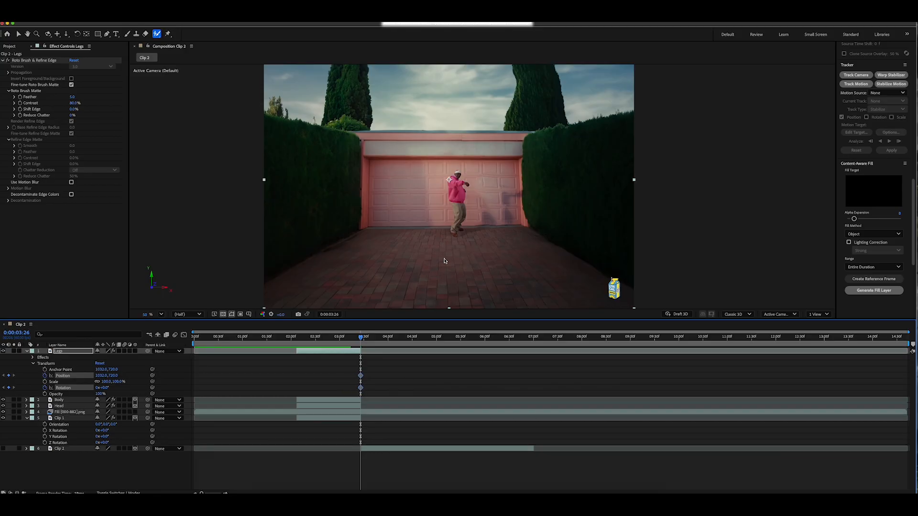
At 0:00:02:07, move the Legs layer out past the frame's lower-left corner, to about -76, 1271, and rotate it.
key(i)
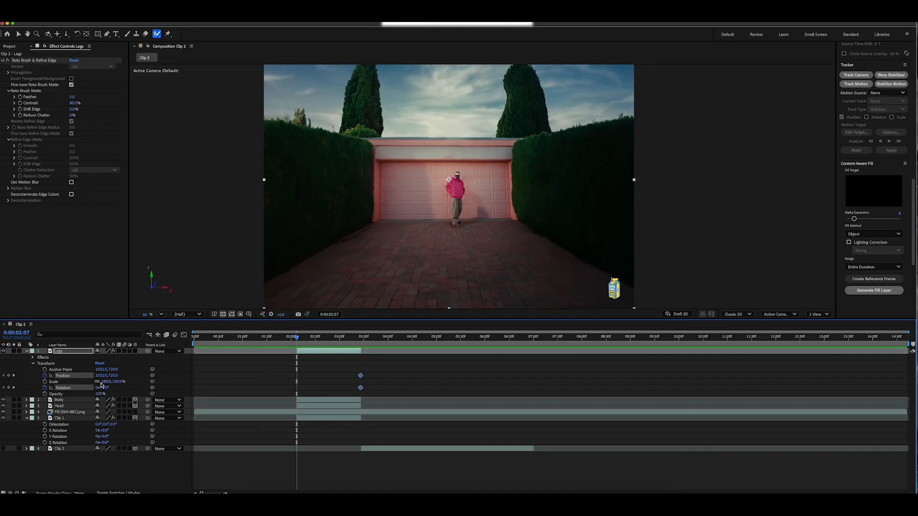
mouse_move(102, 377)
mouse_down()
mouse_move(58, 377)
mouse_move(147, 377)
mouse_move(114, 377)
mouse_up()
drag(112, 376, 161, 378)
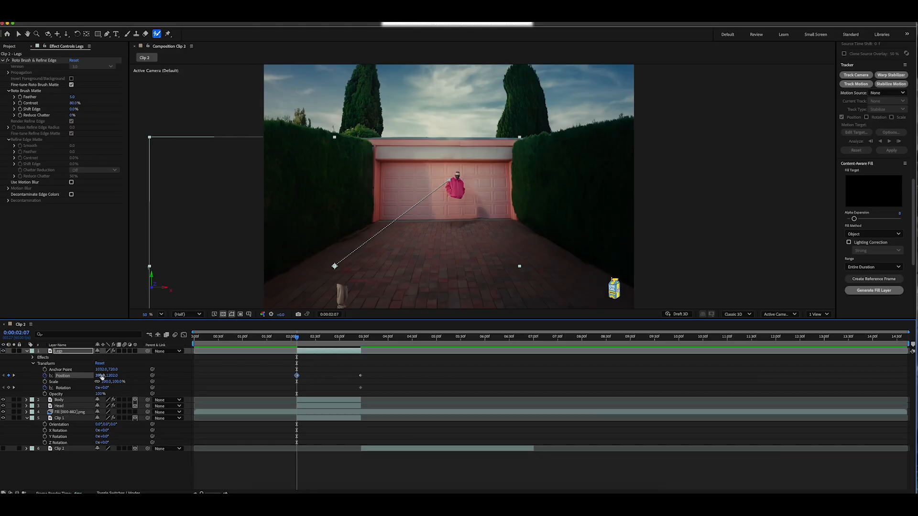
drag(100, 376, 1, 376)
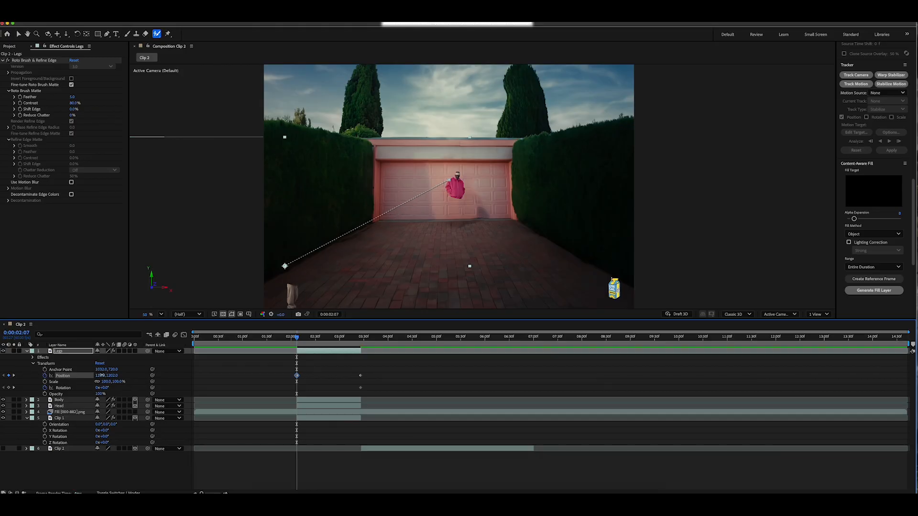
drag(99, 376, 59, 377)
drag(104, 388, 152, 387)
Apply Easy Ease In to the Legs layer's ending Position and Rotation keyframes and scrub through the motion.
drag(372, 390, 286, 370)
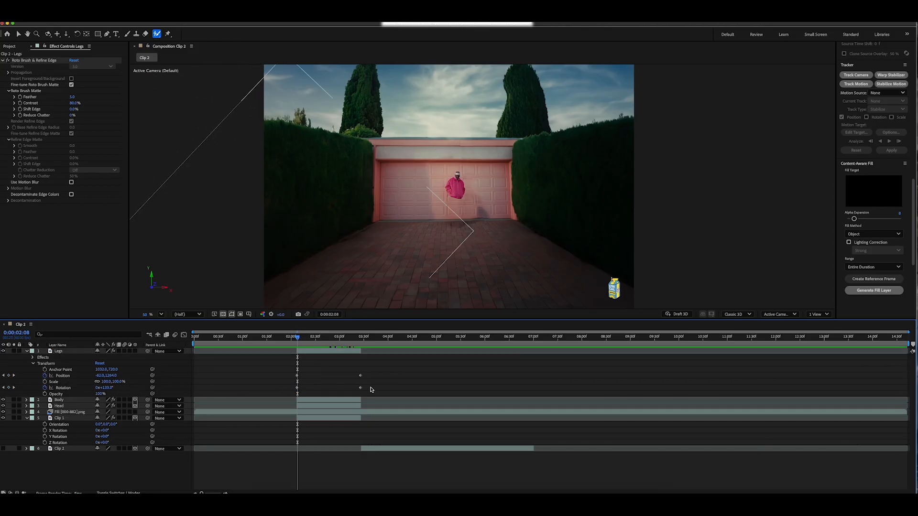
right_click(361, 389)
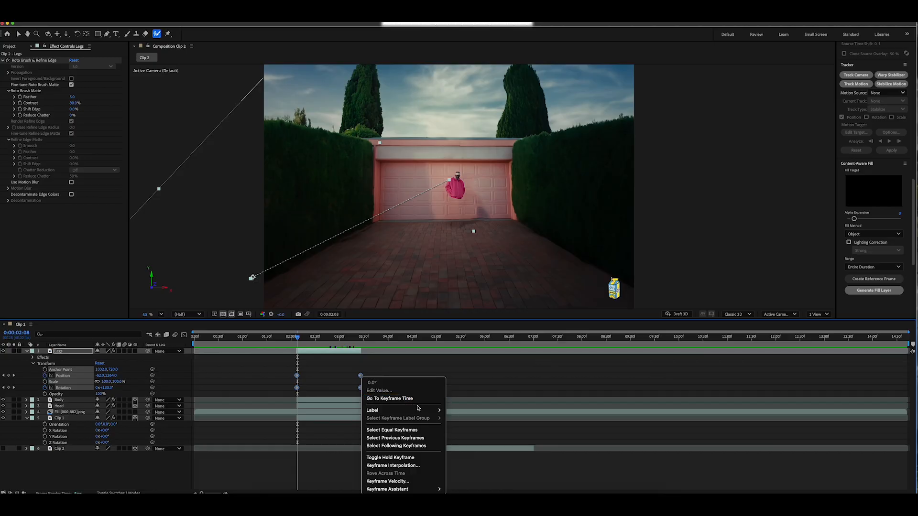
mouse_move(416, 490)
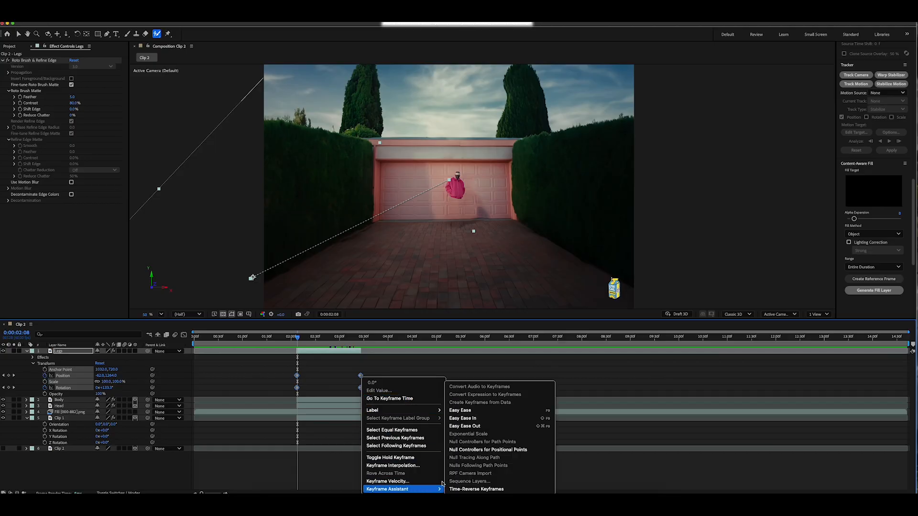
click(488, 418)
drag(322, 337, 352, 342)
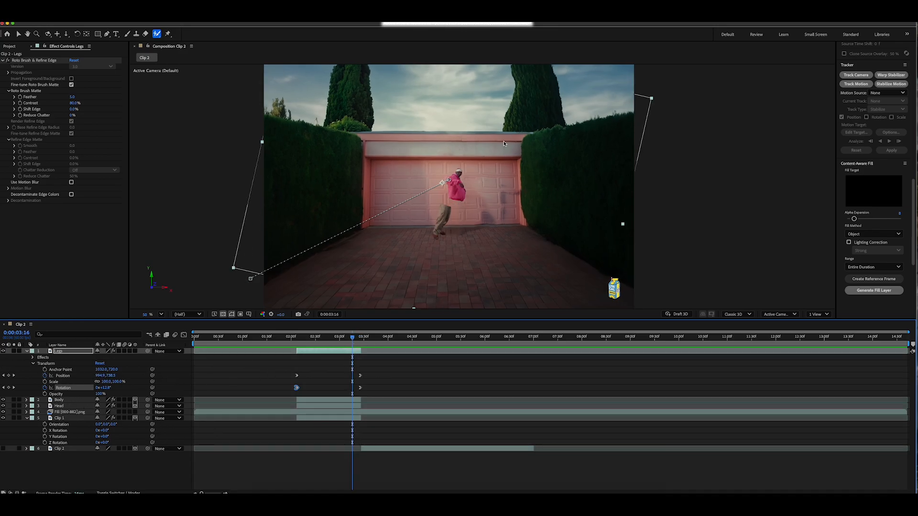
Animate the Body layer in 2D with keyframes that place it toward the frame's upper-right corner, using Easy Ease In.
click(45, 382)
click(135, 357)
drag(99, 383, 102, 384)
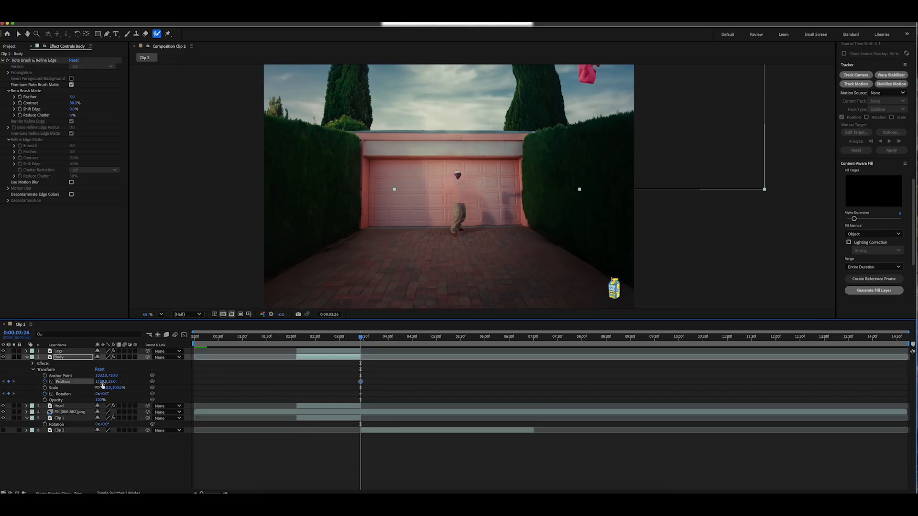
right_click(297, 381)
mouse_move(330, 489)
click(404, 418)
Hide the Body layer and keyframe the Legs layer's Scale from 10% at 0:00:02:07 to 100% at the layer's end.
click(3, 400)
drag(338, 338, 296, 338)
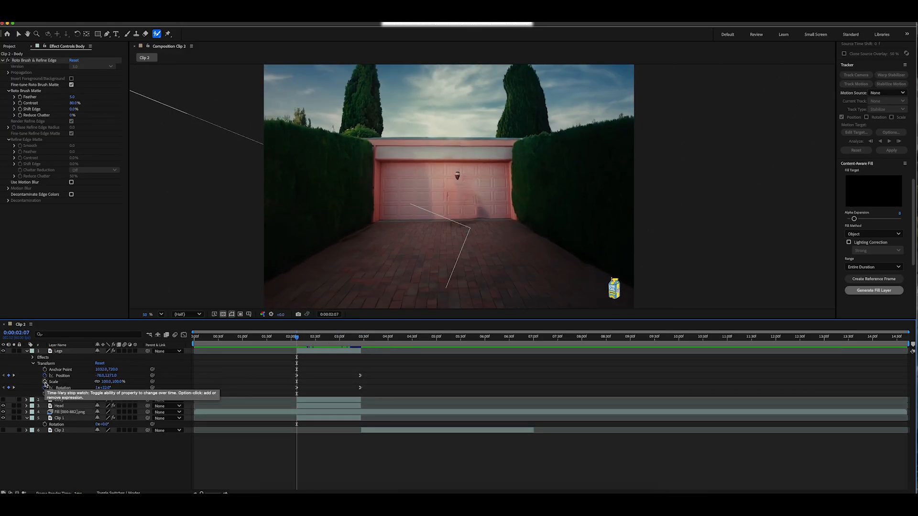
click(45, 382)
drag(300, 381, 364, 385)
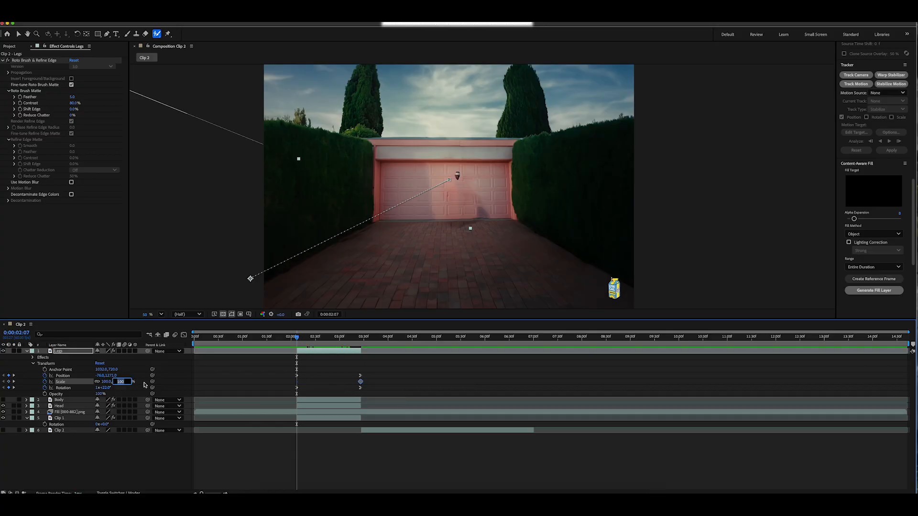
key(Return)
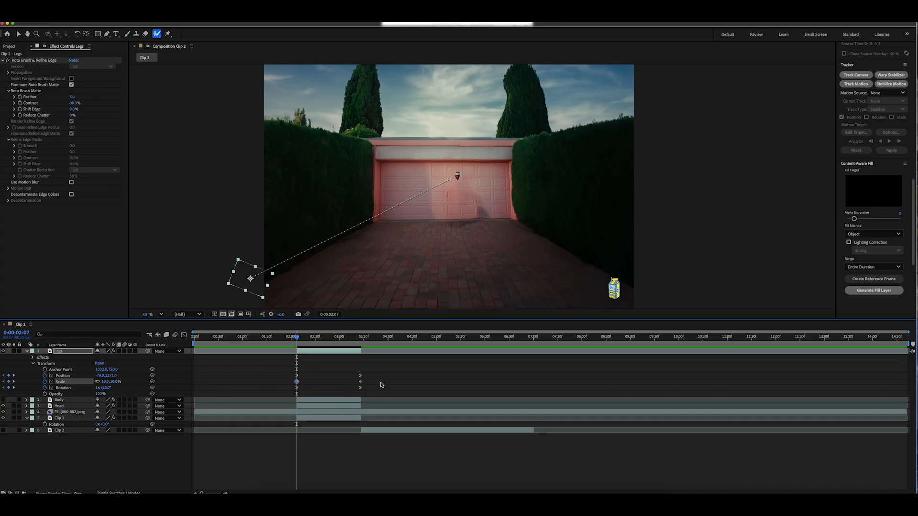
Apply keyframe easing to the Legs layer's Scale keyframes.
click(289, 384)
click(297, 382)
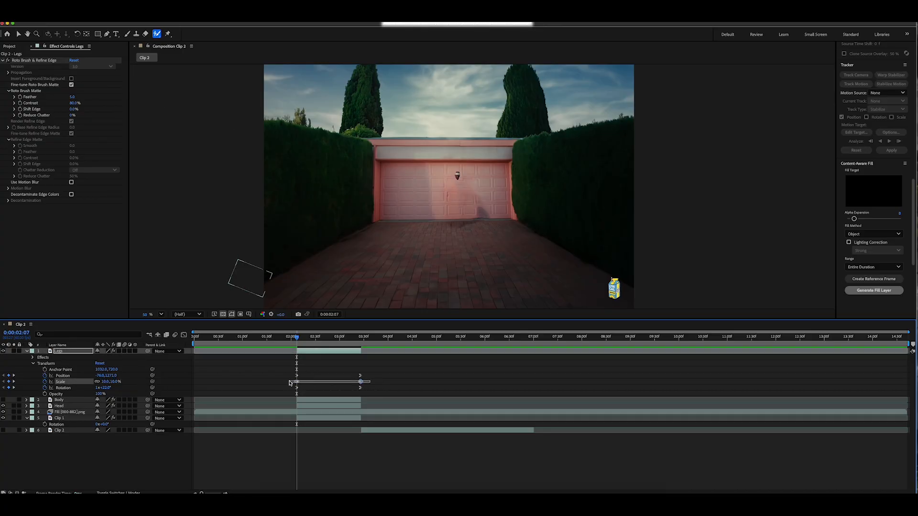
right_click(298, 383)
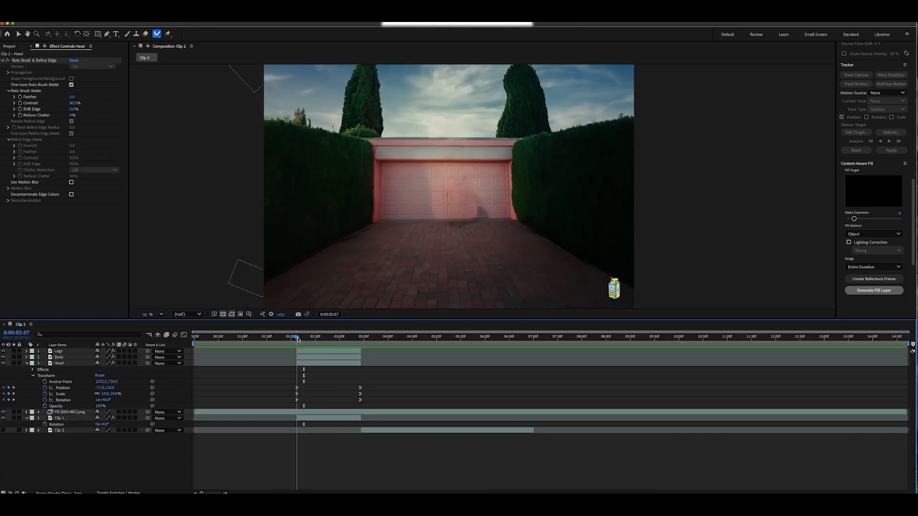
Collapse the layer properties and review the body parts flying together across the cut into Clip 2.
drag(299, 337, 328, 343)
key(u)
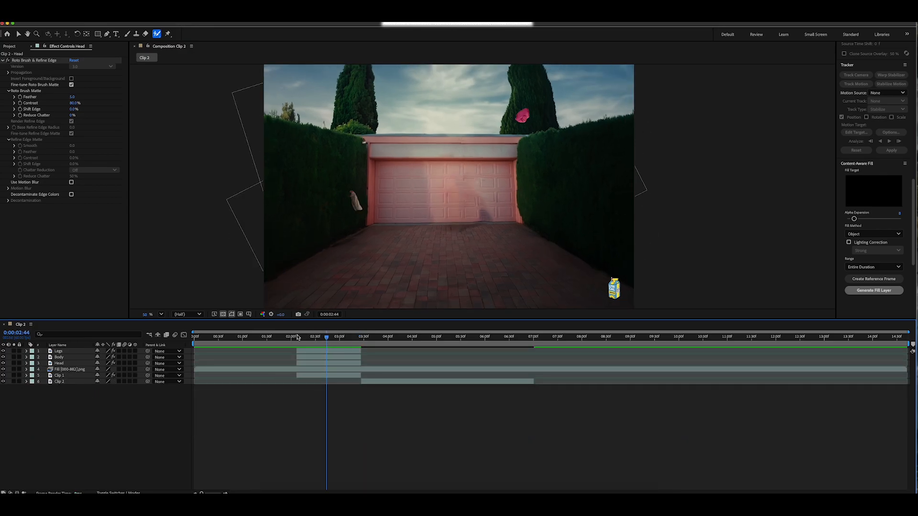
click(299, 337)
key(space)
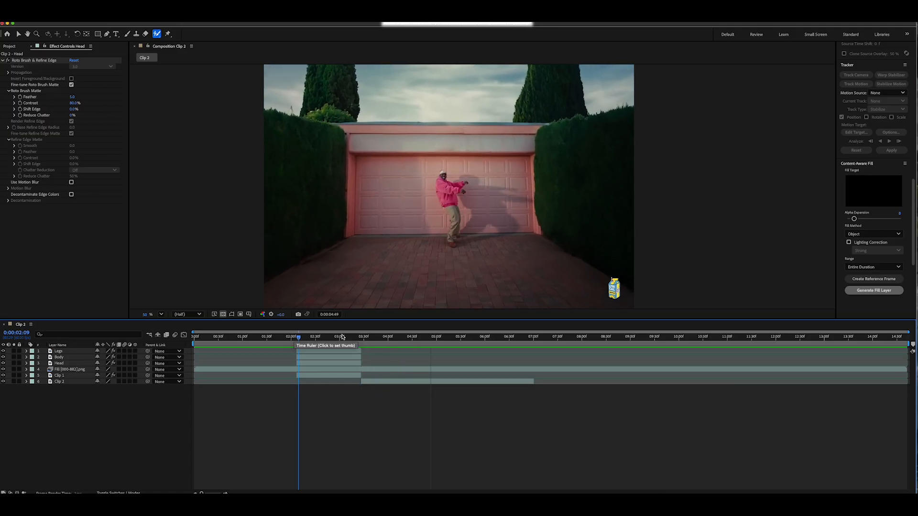
click(318, 338)
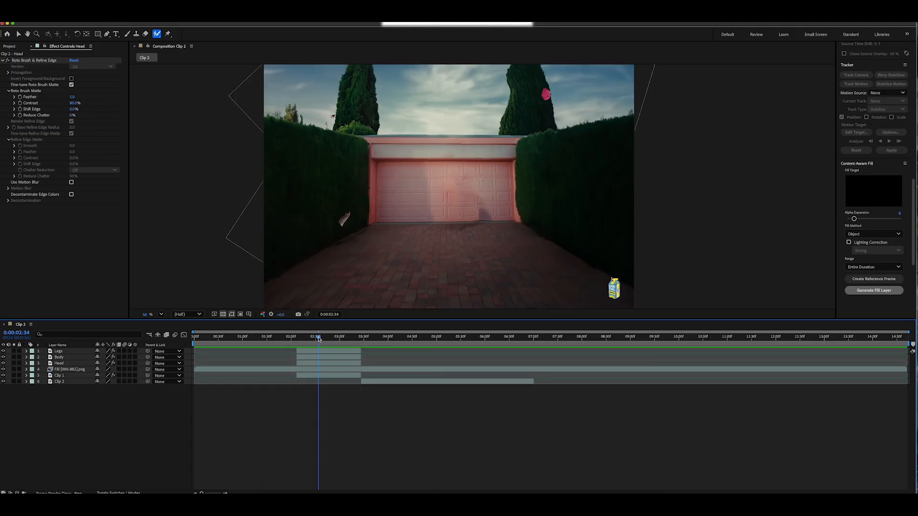
drag(318, 338, 402, 345)
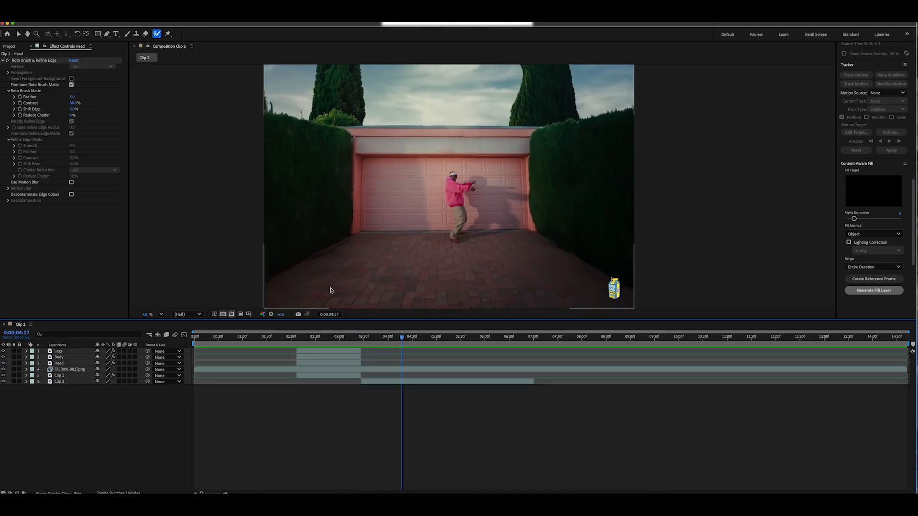
With the playhead at 0:00:03:27, create an adjustment layer and place it between the Head layer and the fill layer.
drag(403, 339, 363, 341)
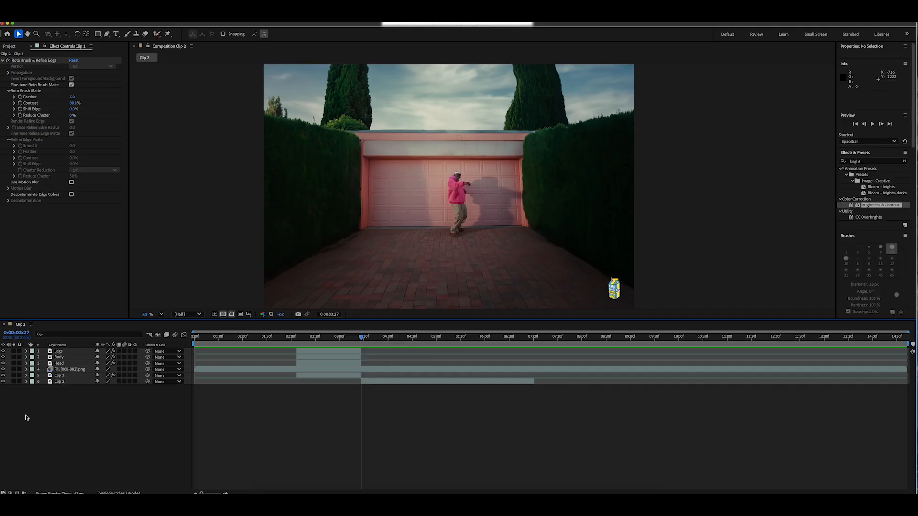
right_click(96, 415)
mouse_move(158, 403)
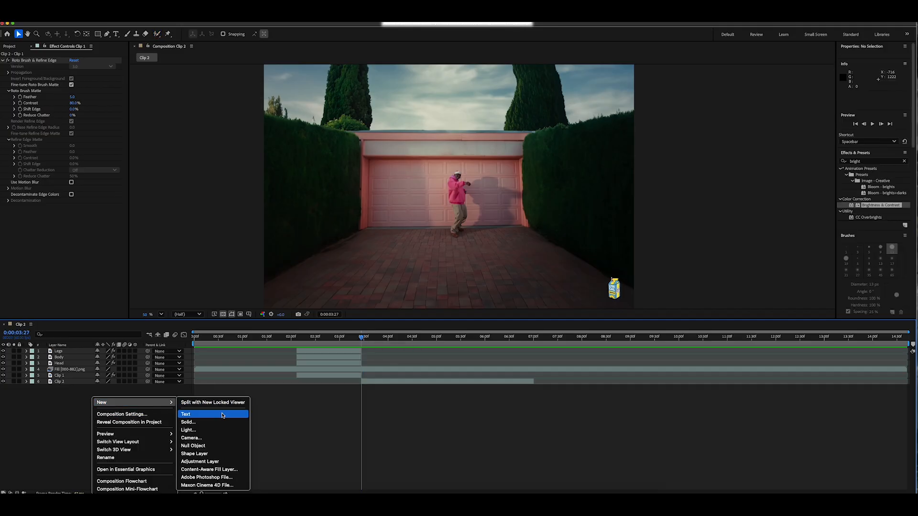
click(230, 462)
drag(72, 352, 64, 378)
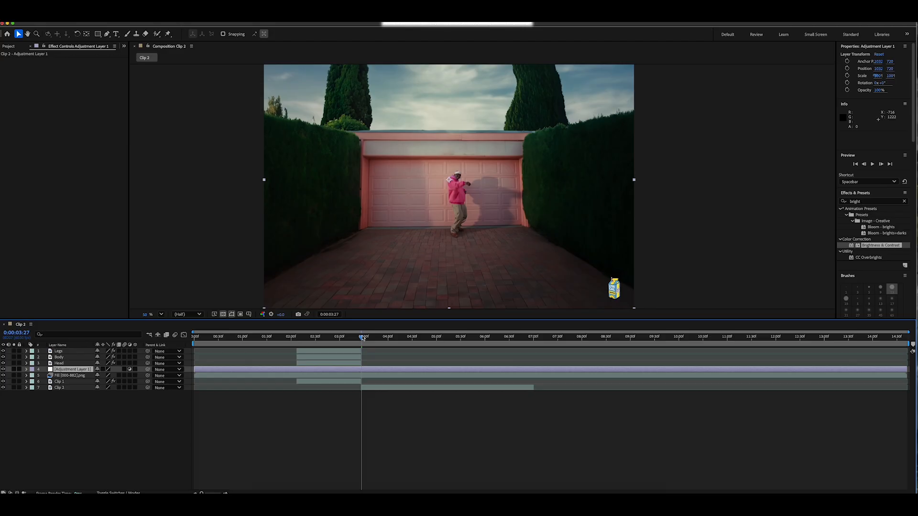
Apply Brightness & Contrast to the adjustment layer and keyframe Brightness at about 148 at 0:00:03:27.
key(equal)
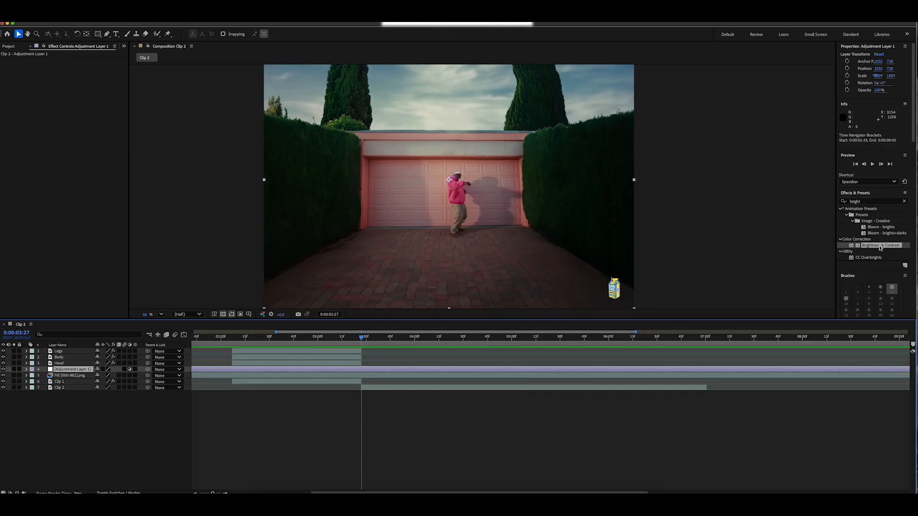
drag(881, 245, 325, 260)
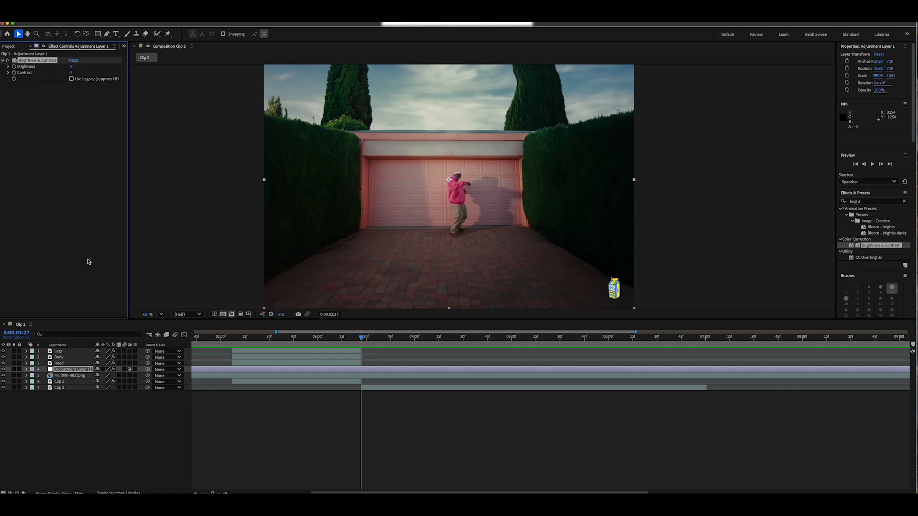
drag(71, 68, 125, 67)
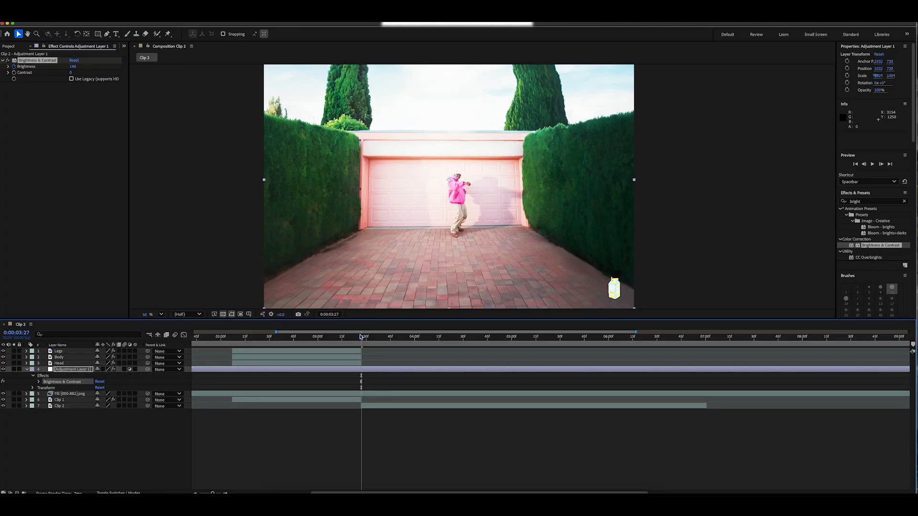
Reset Brightness to 0 at 0:00:03:36 and apply Easy Ease to all Brightness keyframes on the adjustment layer.
mouse_move(360, 337)
mouse_down()
mouse_move(325, 338)
mouse_move(376, 342)
mouse_up()
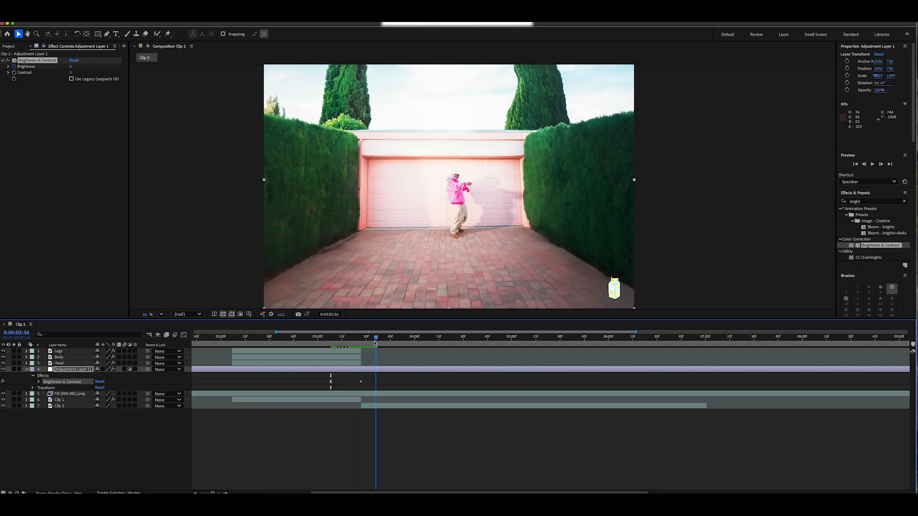
click(75, 60)
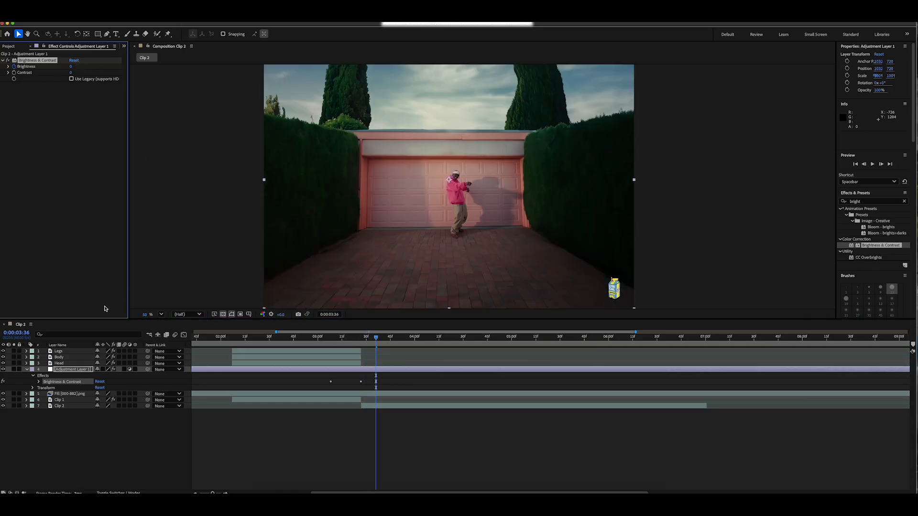
click(39, 382)
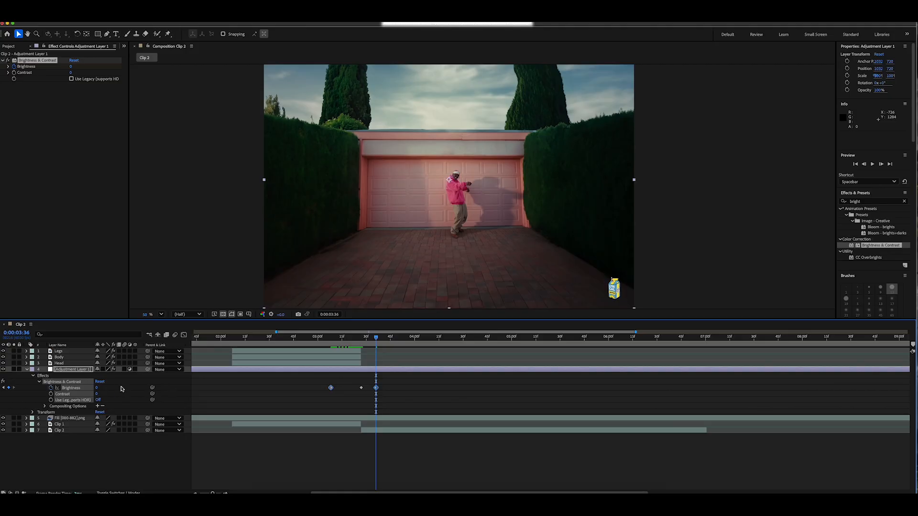
drag(387, 401, 326, 385)
right_click(362, 389)
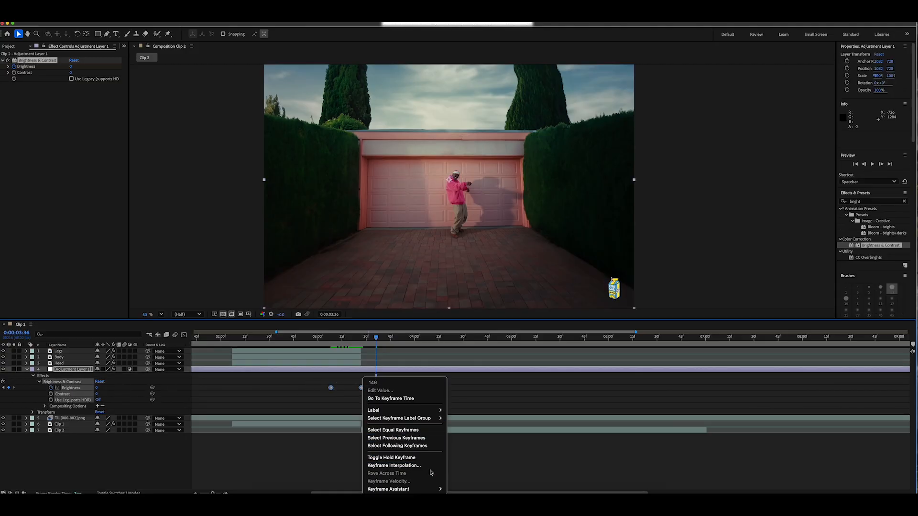
mouse_move(388, 488)
click(461, 410)
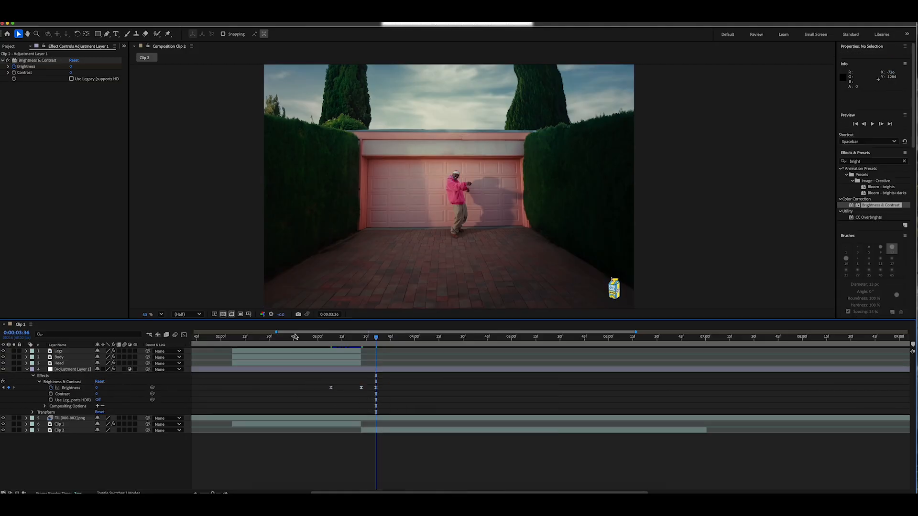
Play back the transition several times to review the brightness flash as the body parts join.
click(294, 339)
key(space)
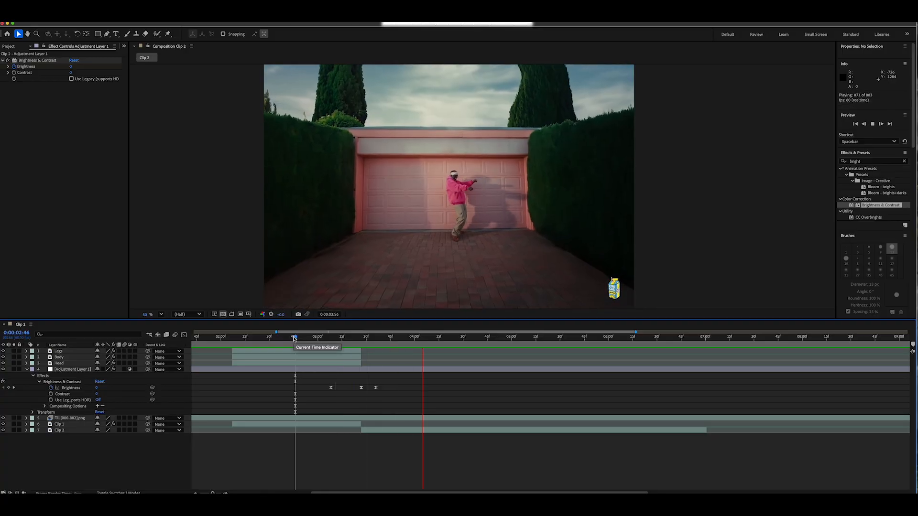
drag(295, 339, 318, 338)
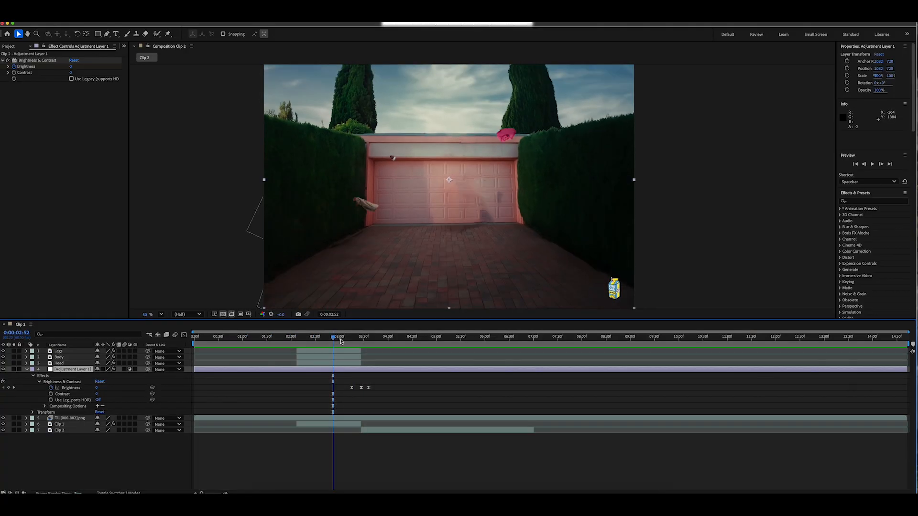
key(space)
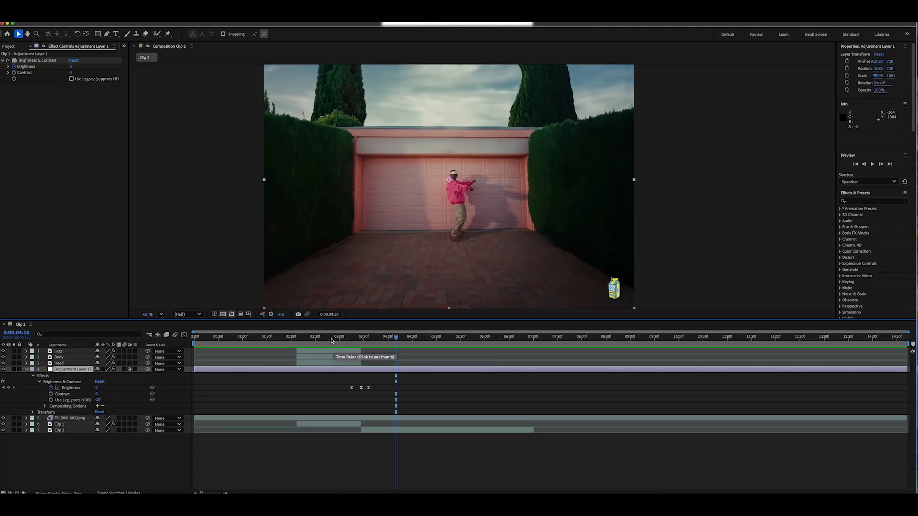
click(332, 339)
key(space)
key(space)
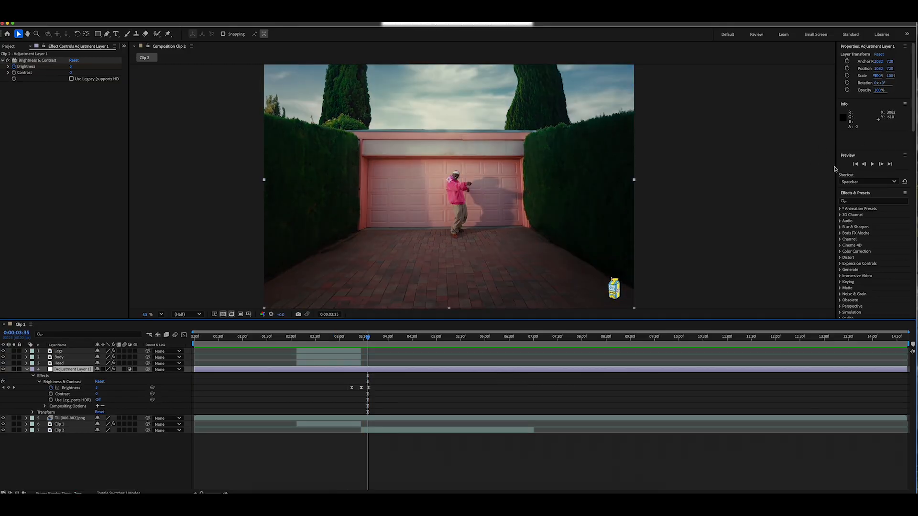
Apply the Wiggle - position preset to the adjustment layer and start keyframing Wiggle Speed and Wiggle Amount at 0:00:03:27.
click(867, 202)
text(wiggle)
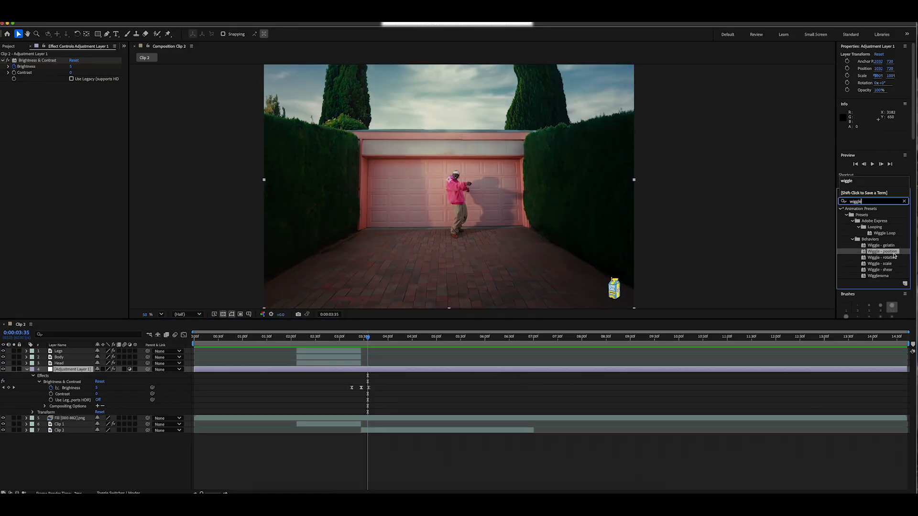
drag(883, 252, 388, 371)
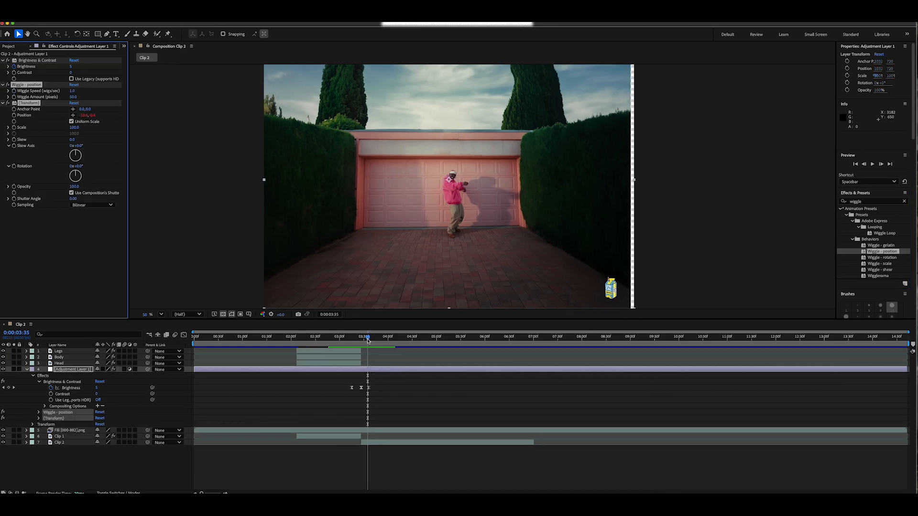
drag(369, 339, 361, 339)
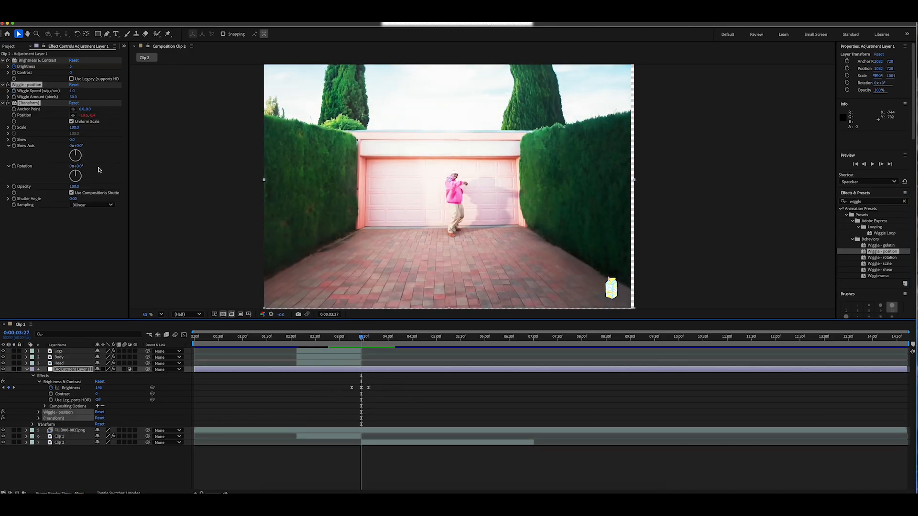
click(14, 91)
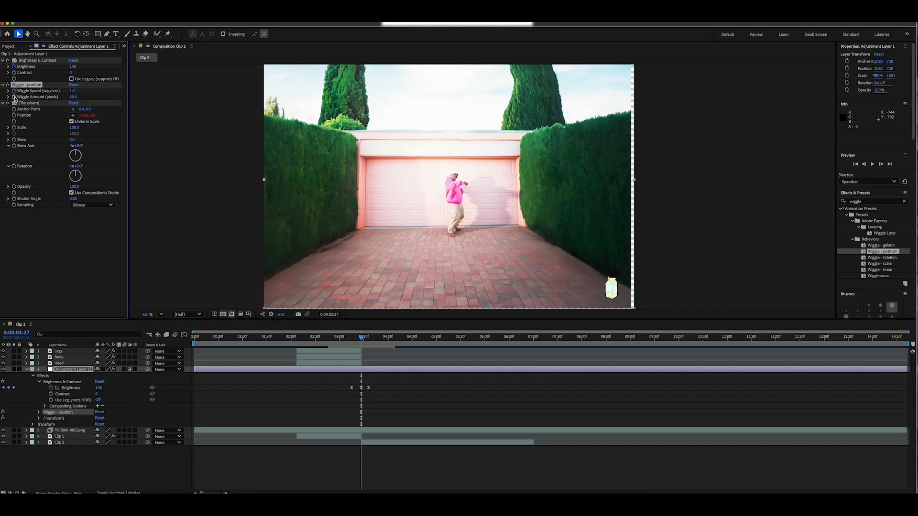
Keyframe Wiggle Speed and Wiggle Amount at 0 at both 0:00:03:15 and 0:00:03:36.
drag(362, 339, 351, 338)
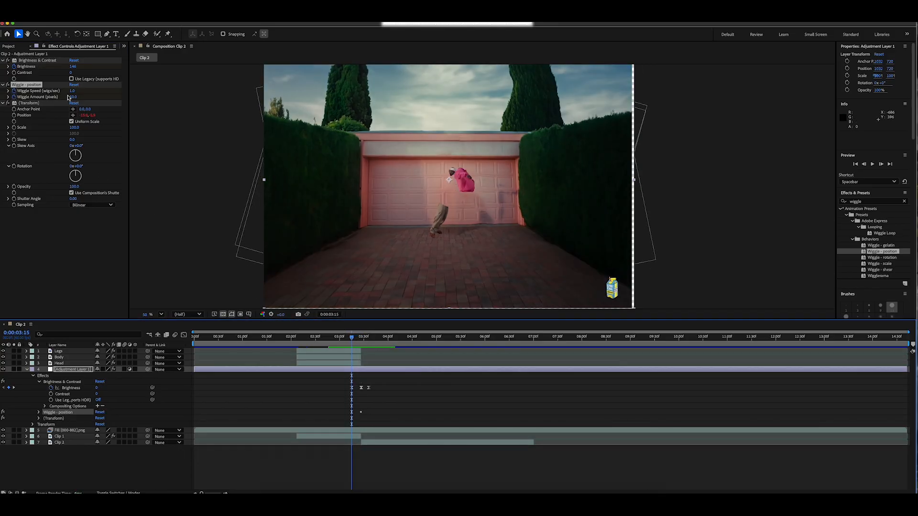
drag(73, 97, 49, 97)
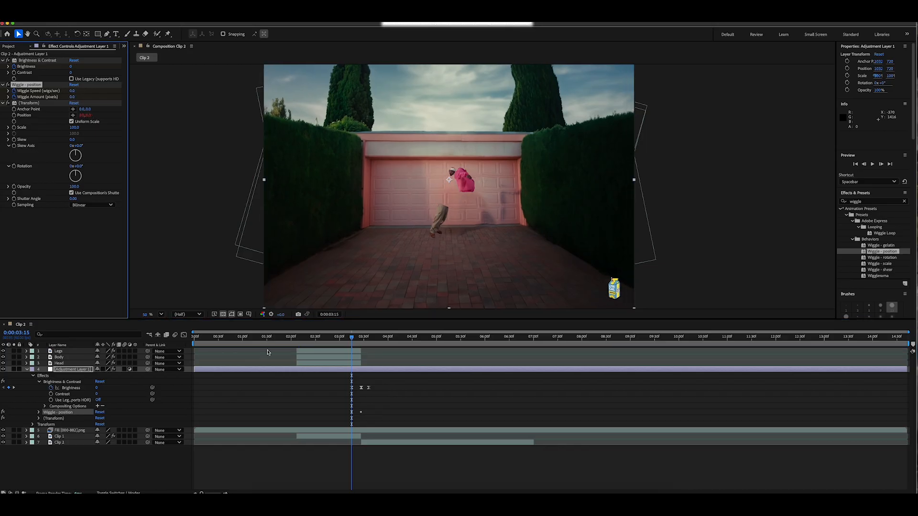
drag(351, 339, 369, 341)
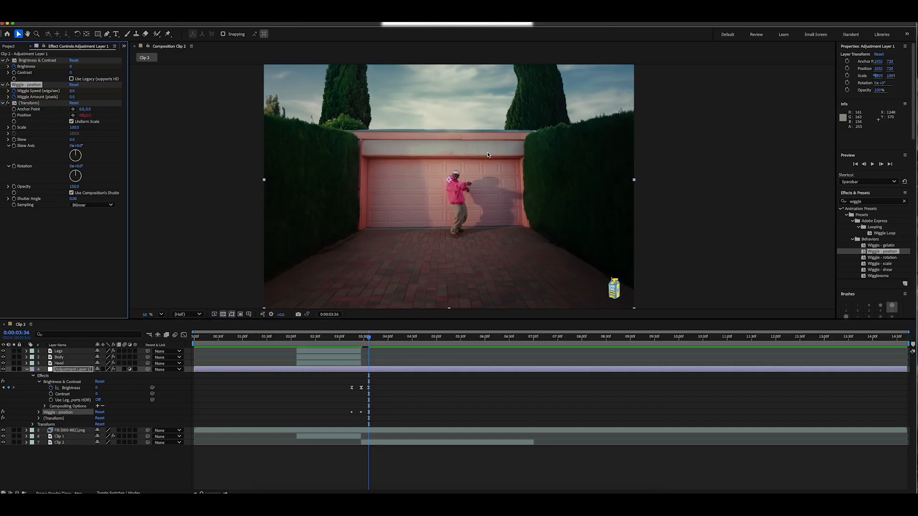
Play back the transition from about 0:00:02:39 to review the position wiggle.
click(323, 339)
key(space)
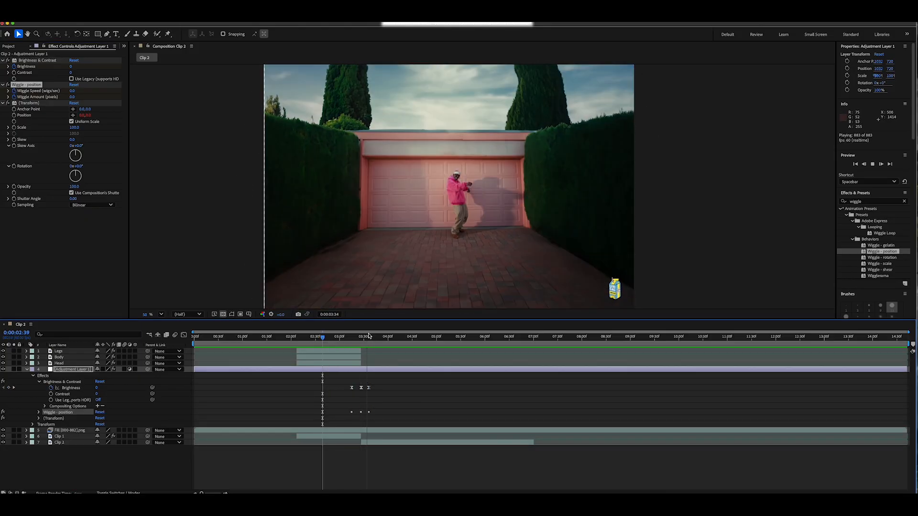
key(space)
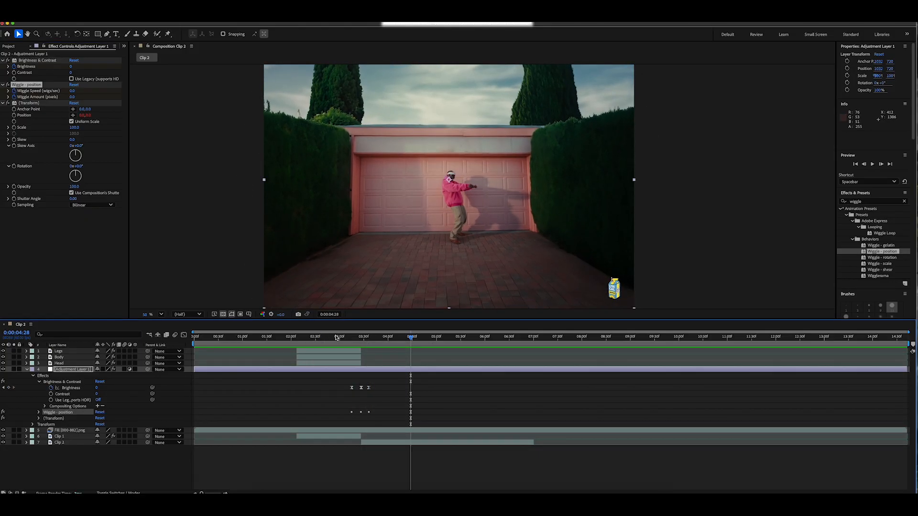
Apply the Transform effect to the adjustment layer and keyframe its Scale at 105 at 0:00:03:27.
drag(337, 338, 361, 338)
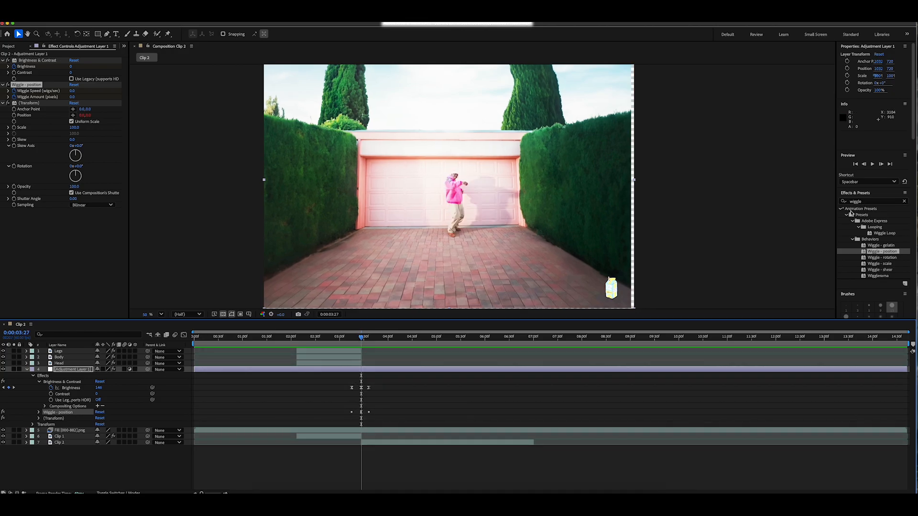
click(904, 203)
text(transf)
drag(870, 251, 213, 255)
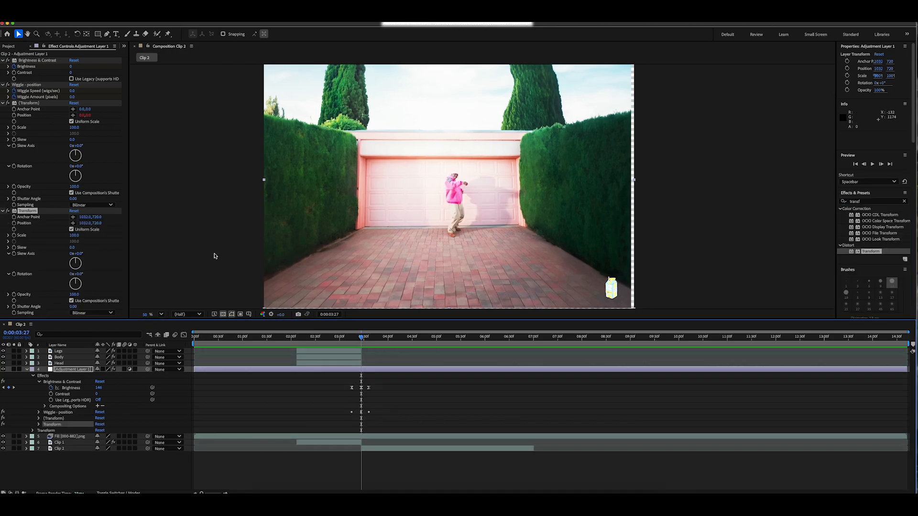
click(14, 236)
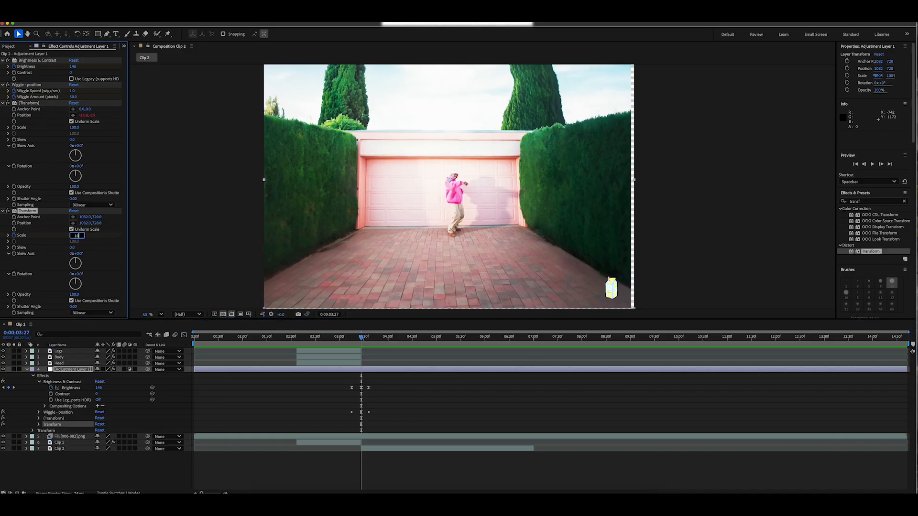
text(105)
key(Return)
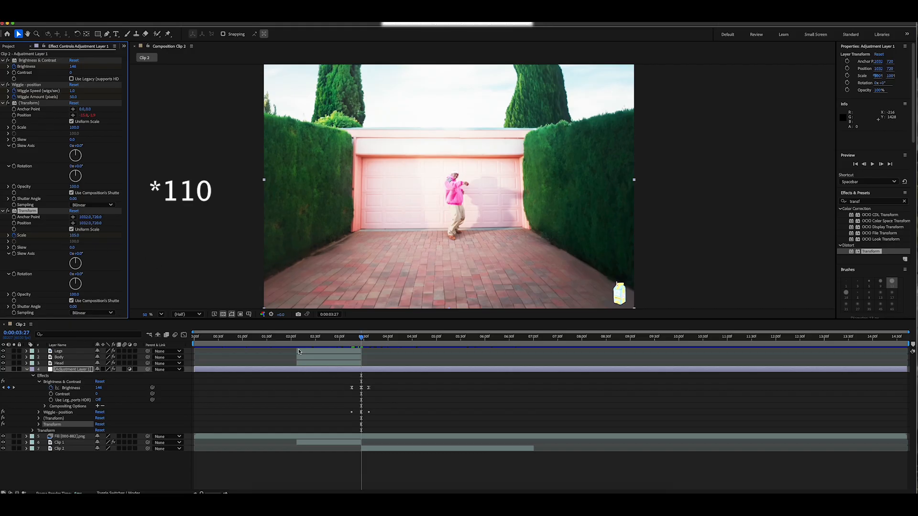
Keyframe the added Transform effect's Scale at 100 at both 0:00:03:15 and 0:00:03:36.
drag(362, 339, 352, 341)
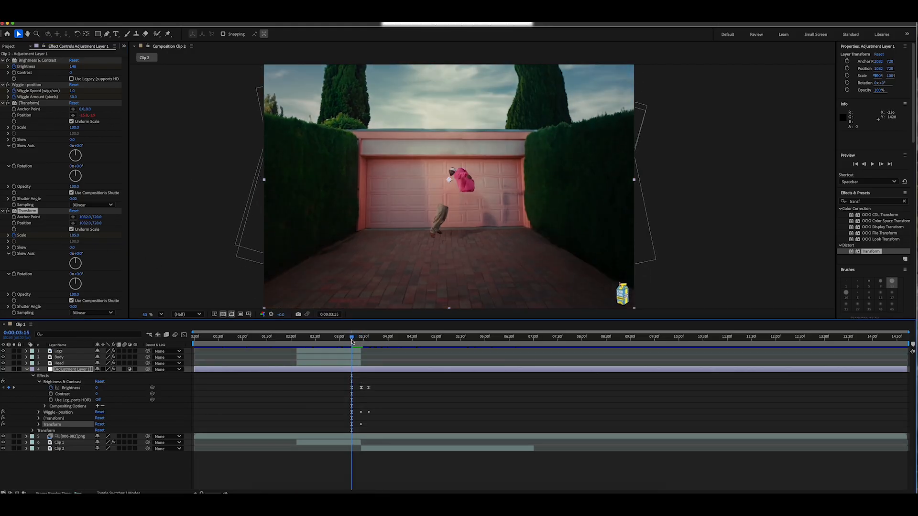
click(74, 212)
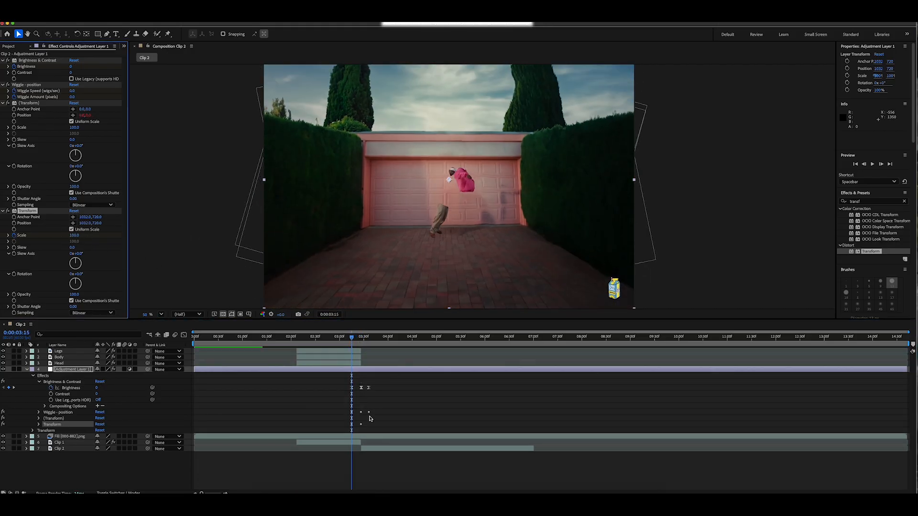
drag(352, 338, 369, 340)
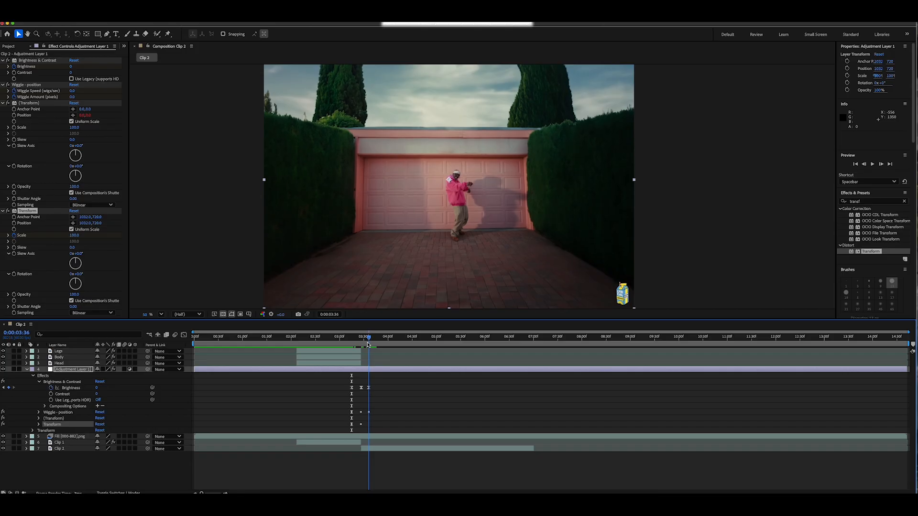
click(74, 212)
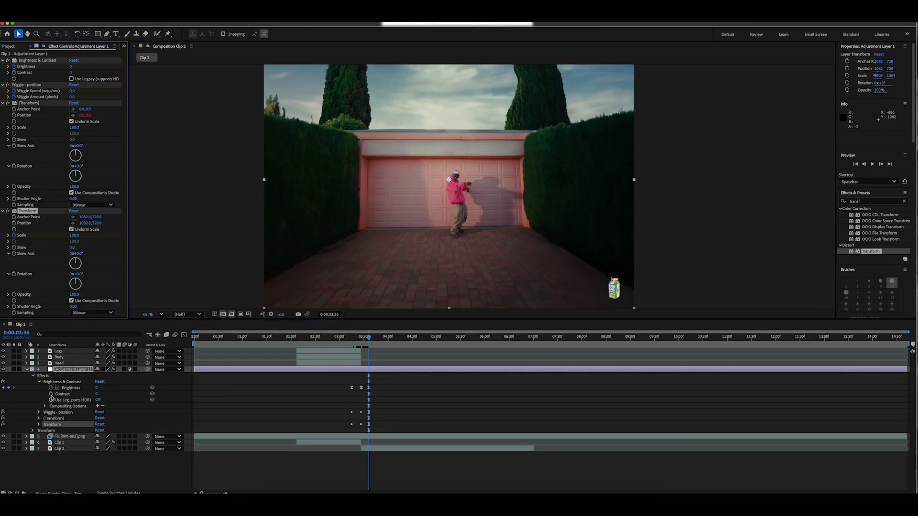
Apply Easy Ease to all Scale keyframes of the adjustment layer's Transform effect.
click(39, 425)
right_click(369, 419)
mouse_move(406, 489)
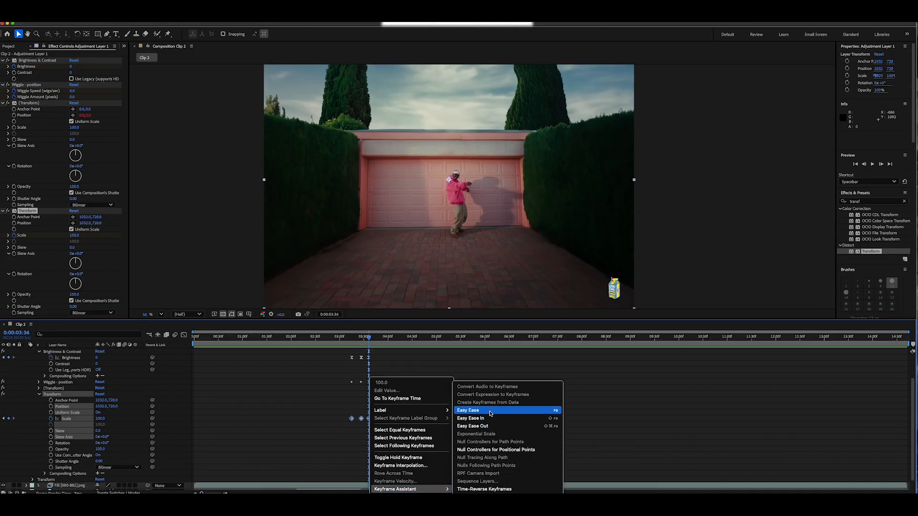
click(519, 412)
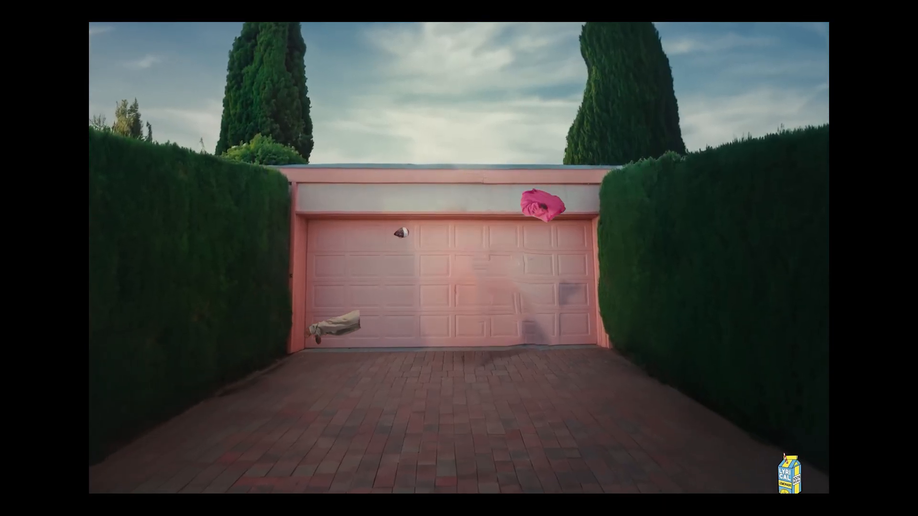